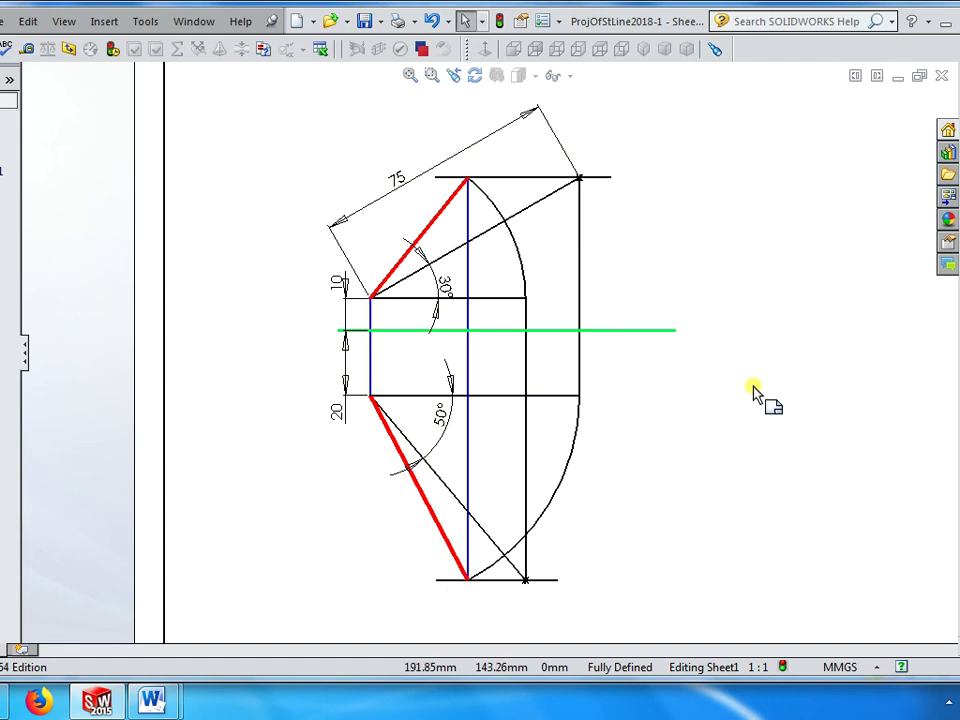
Change the upper line's 30° angle dimension to 10° and move it to the right of the lines
{"action": "double_click", "coordinate": [447, 289]}
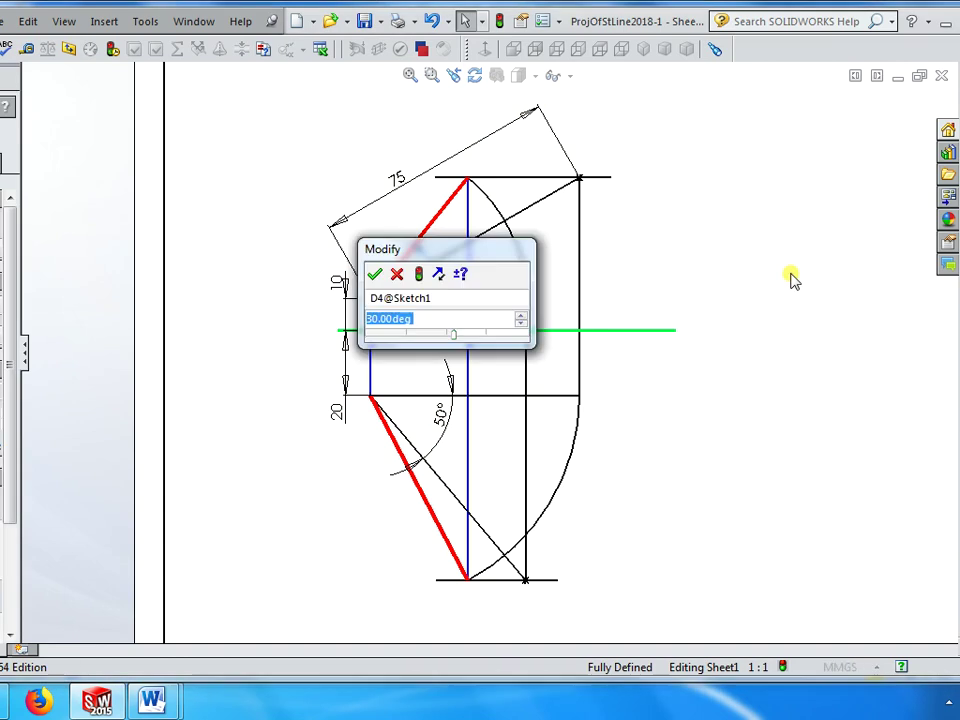
{"action": "type", "text": "10"}
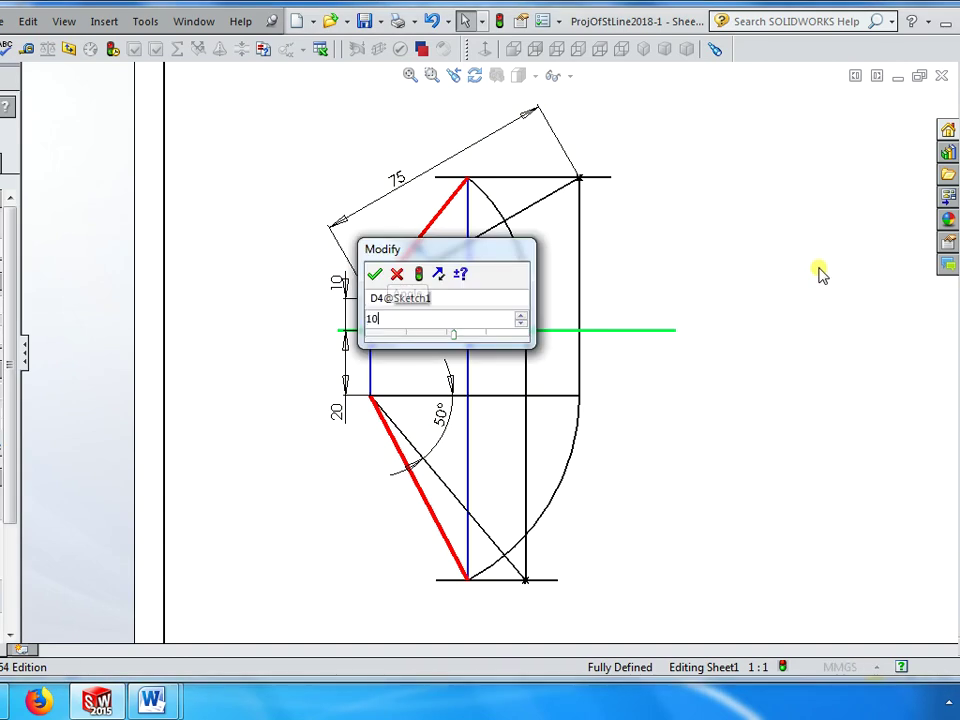
{"action": "key", "text": "Return"}
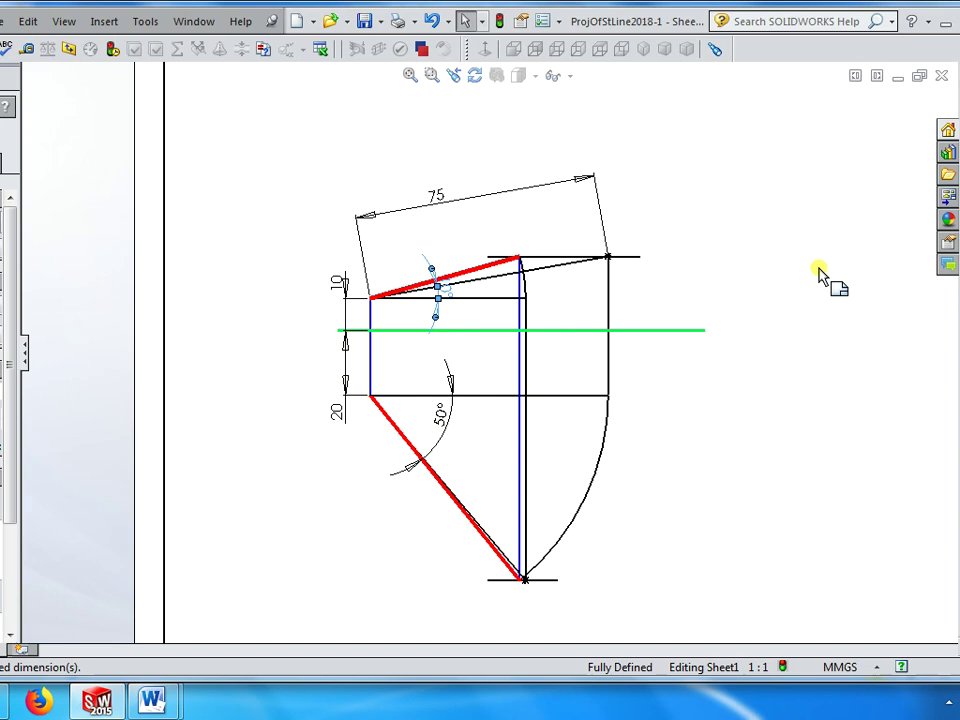
{"action": "left_click", "coordinate": [770, 255]}
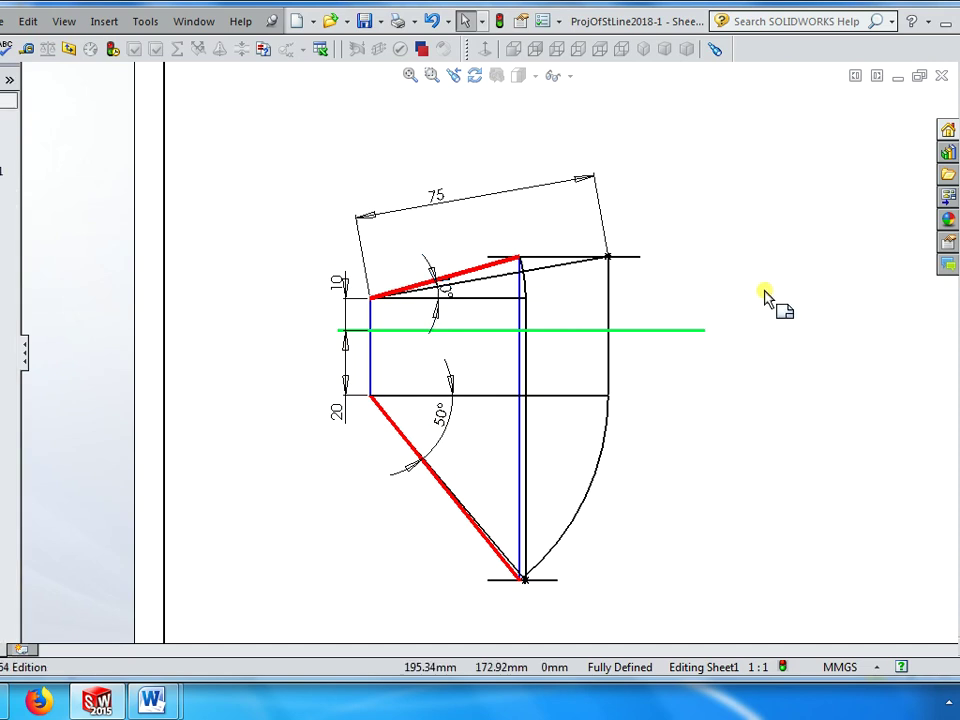
{"action": "left_click_drag", "start_coordinate": [440, 295], "coordinate": [568, 291]}
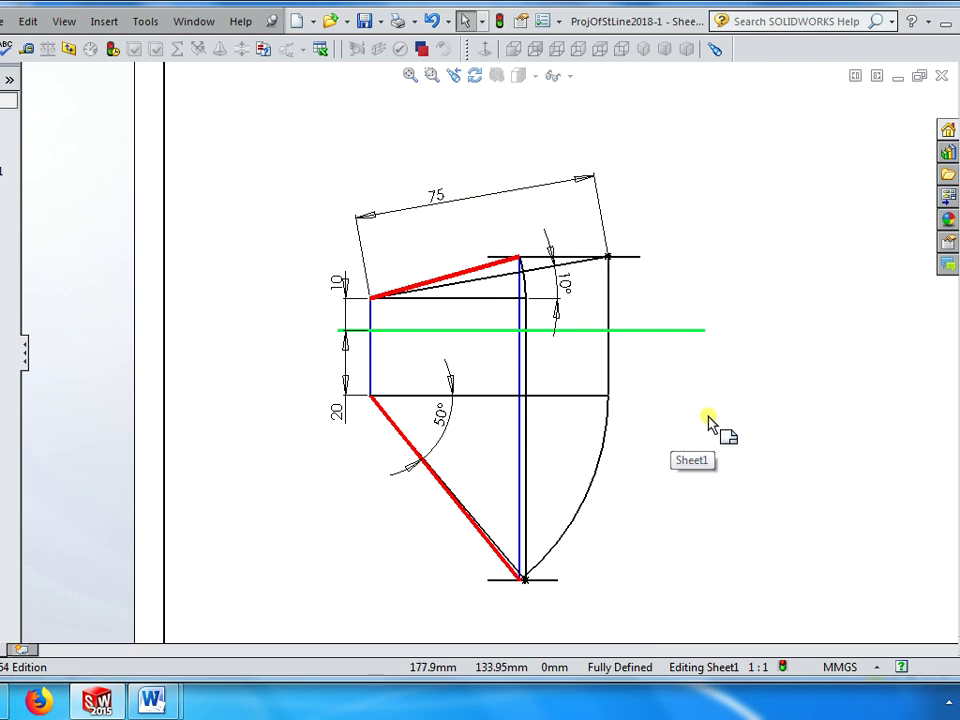
Change the lower line's 50° angle to 45°, passing through an interim 70° value
{"action": "double_click", "coordinate": [441, 422]}
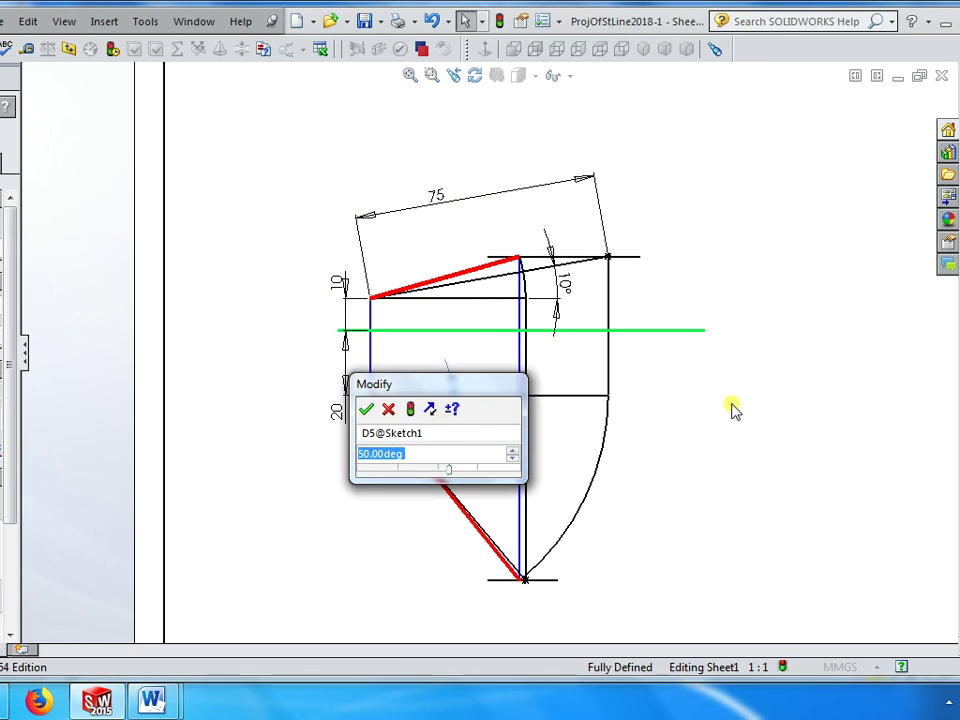
{"action": "type", "text": "70"}
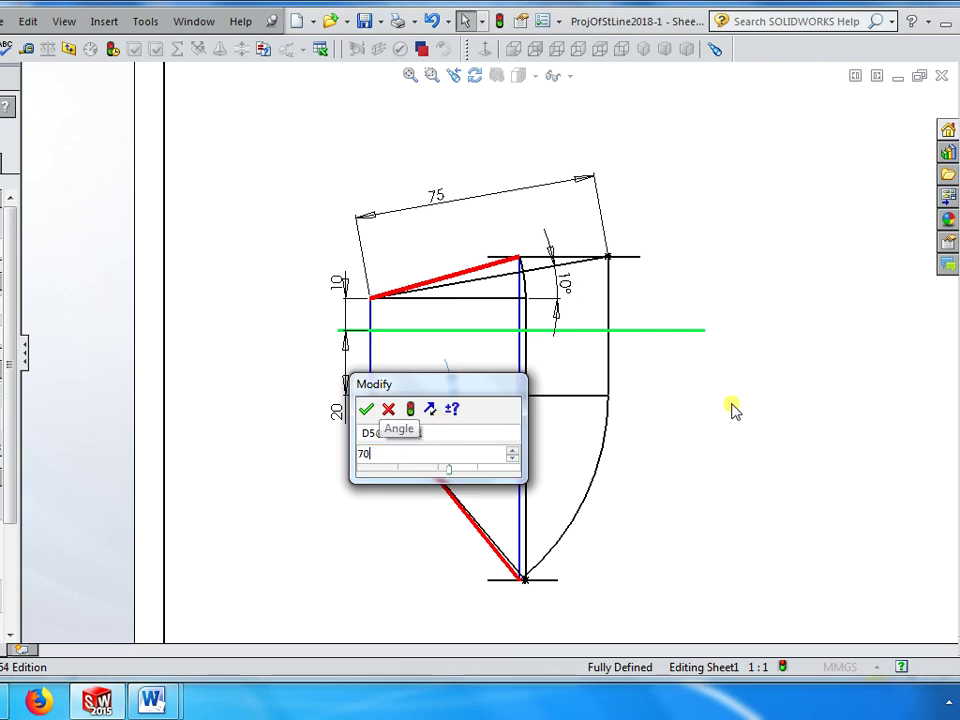
{"action": "key", "text": "Return"}
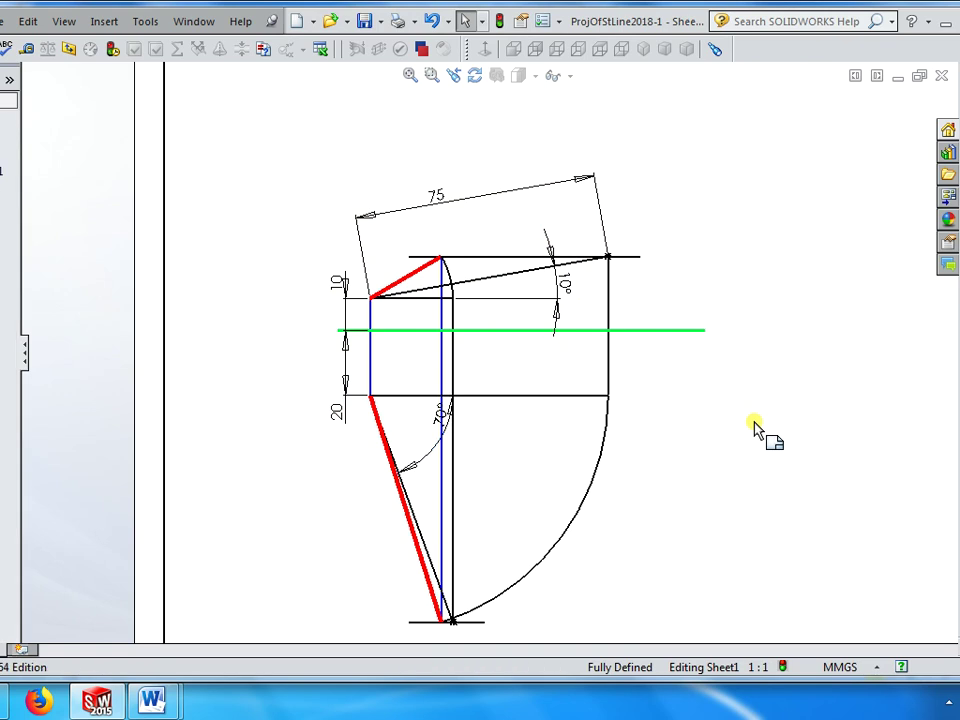
{"action": "middle_click_drag", "start_coordinate": [754, 428], "coordinate": [771, 375]}
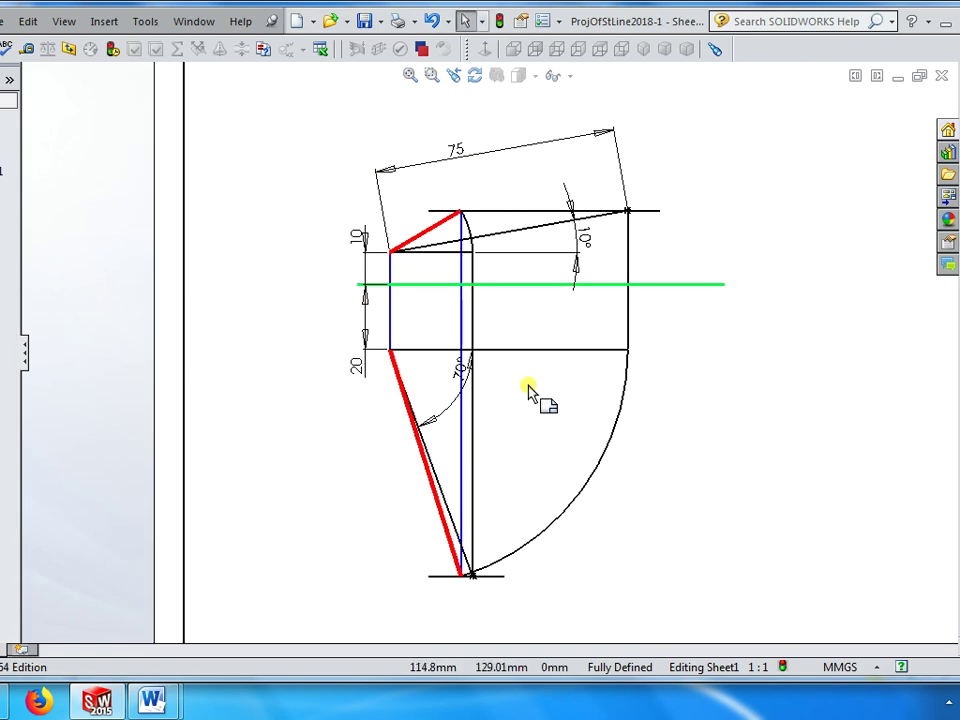
{"action": "left_click", "coordinate": [463, 372]}
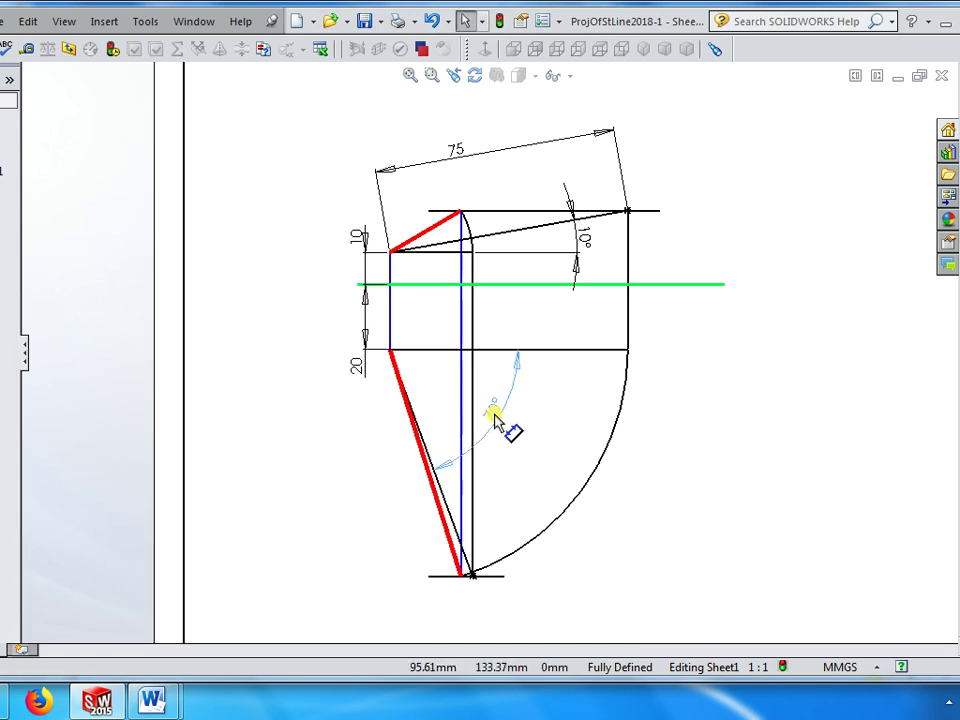
{"action": "left_click", "coordinate": [752, 482]}
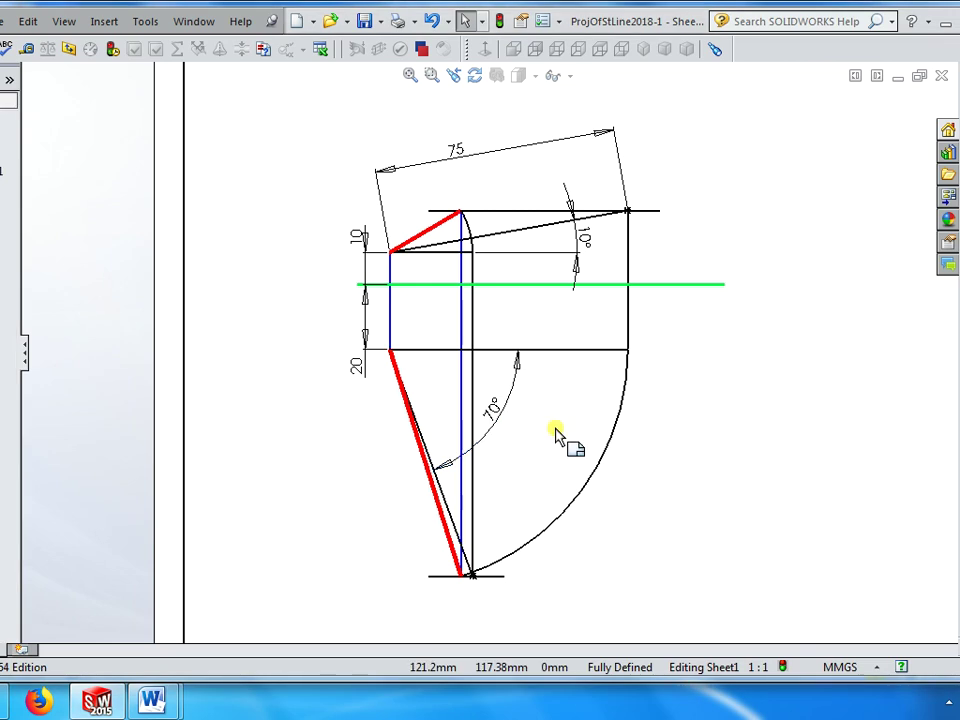
{"action": "double_click", "coordinate": [495, 412]}
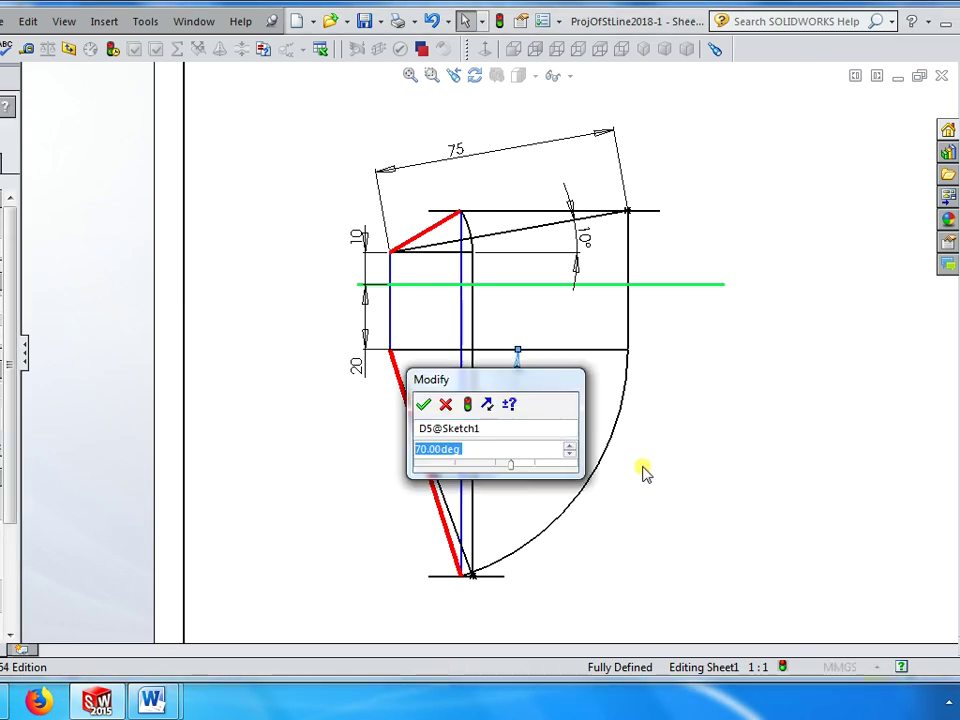
{"action": "type", "text": "45"}
{"action": "key", "text": "Return"}
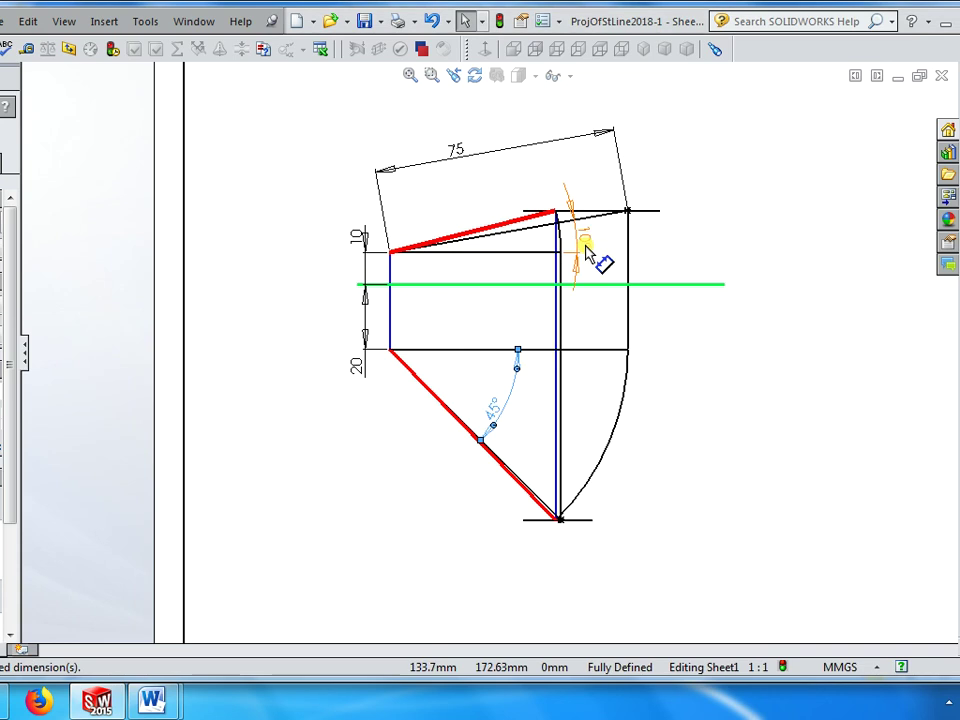
Set the upper line's angle dimension from 10° to 25°
{"action": "double_click", "coordinate": [585, 250]}
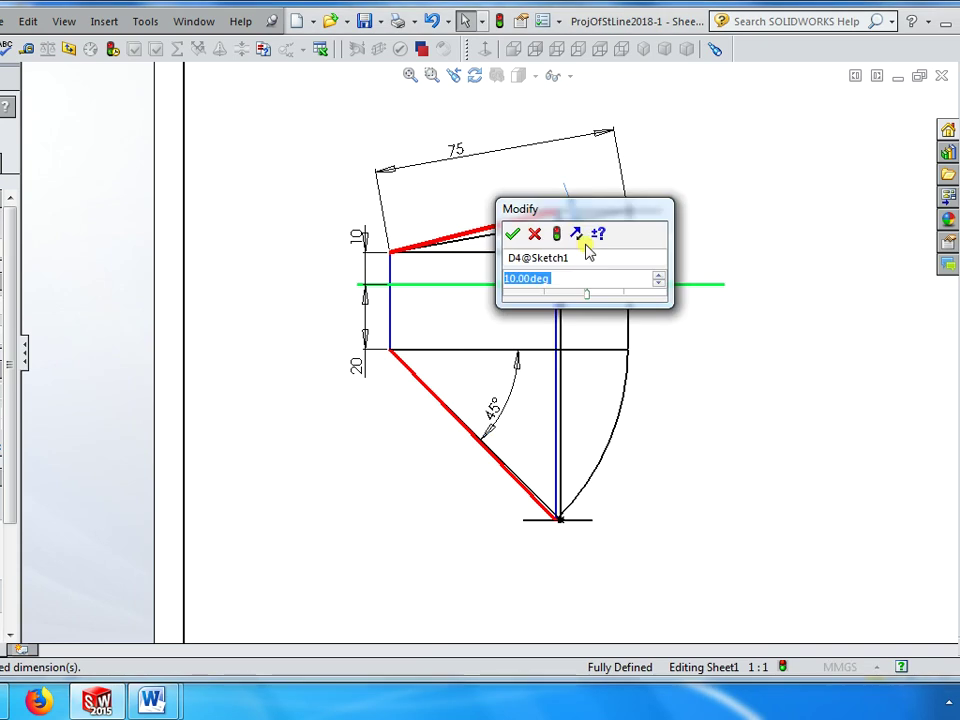
{"action": "type", "text": "25"}
{"action": "key", "text": "Return"}
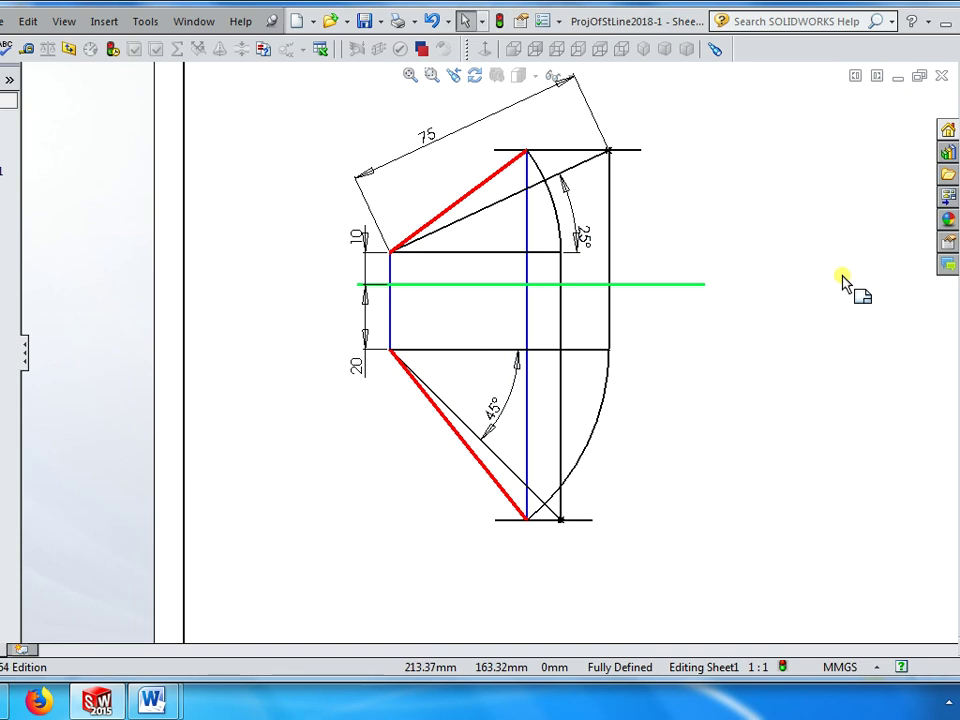
Delete the 75 length and dimension 45 between the left vertical line and the blue projector
{"action": "left_click", "coordinate": [432, 136]}
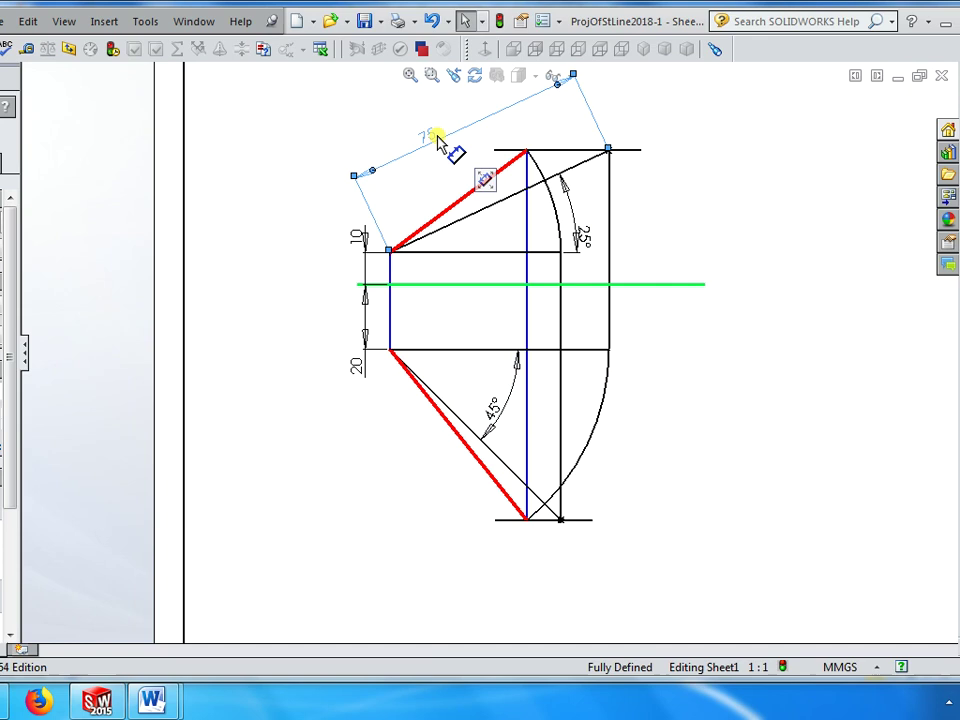
{"action": "key", "text": "Delete"}
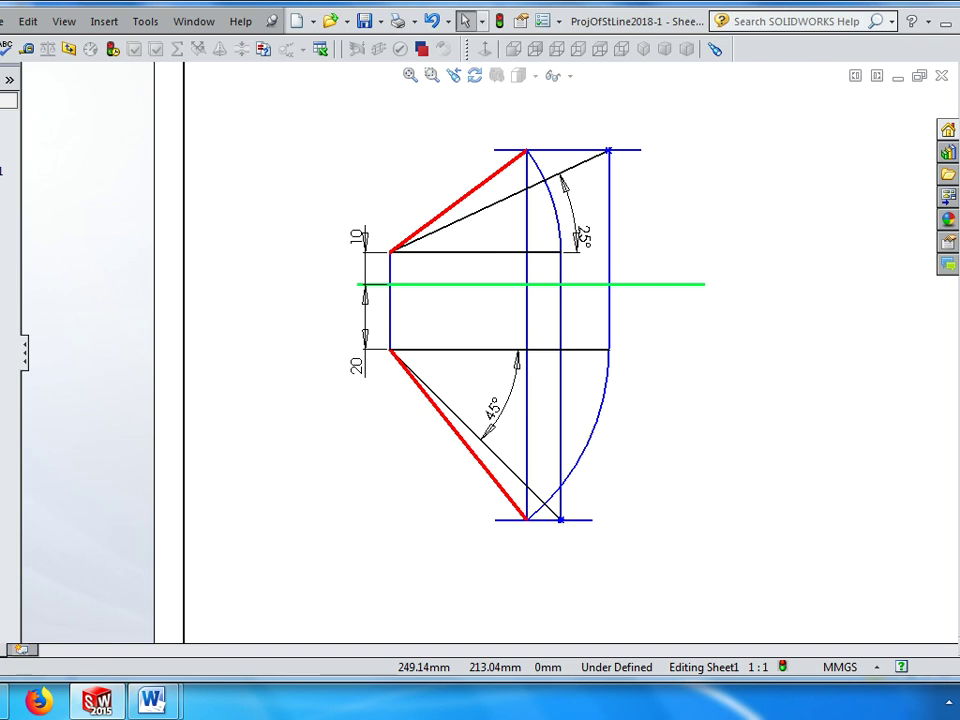
{"action": "key", "text": "d"}
{"action": "left_click", "coordinate": [394, 330]}
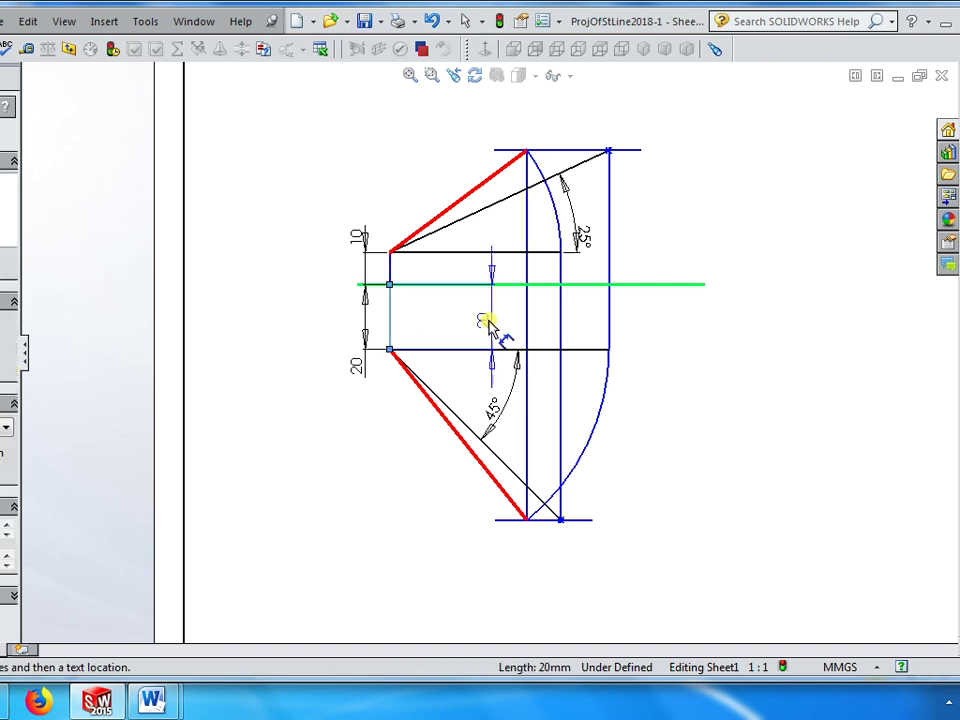
{"action": "left_click", "coordinate": [527, 318]}
{"action": "left_click", "coordinate": [465, 330]}
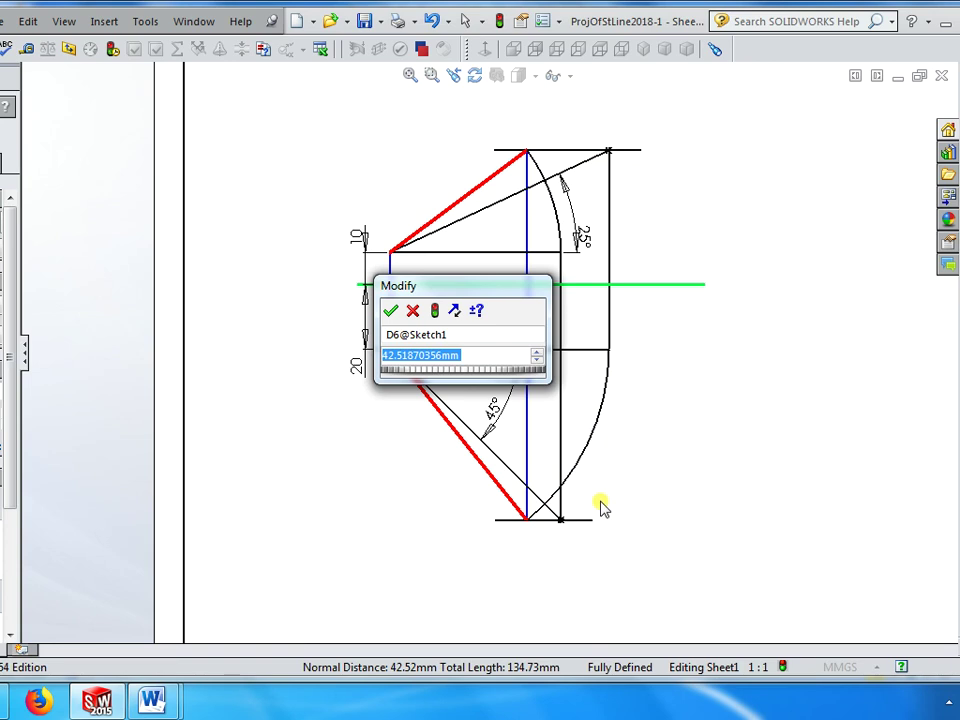
{"action": "type", "text": "45"}
{"action": "key", "text": "Return"}
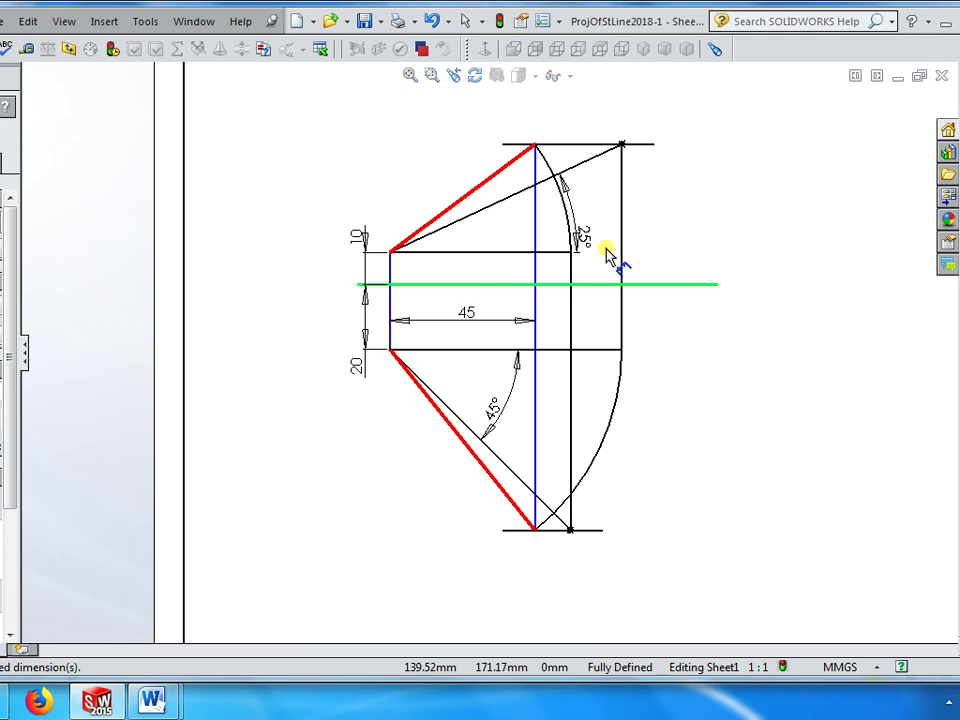
Add the 36.70° angle between the horizontal line and upper red line, then delete the 25° dimension
{"action": "left_click", "coordinate": [456, 252]}
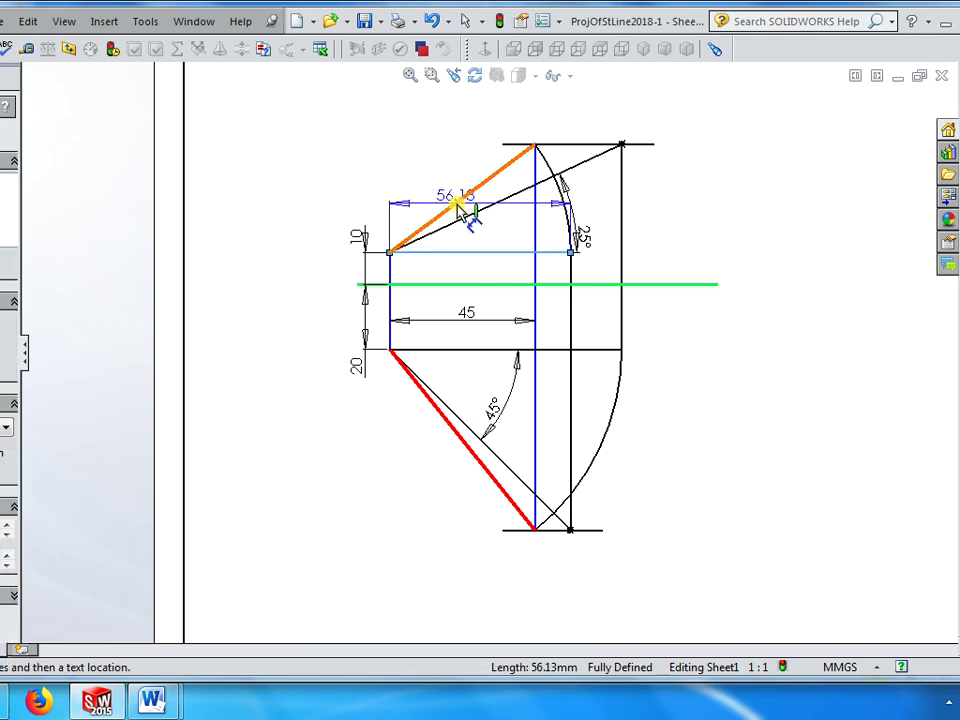
{"action": "left_click", "coordinate": [463, 198]}
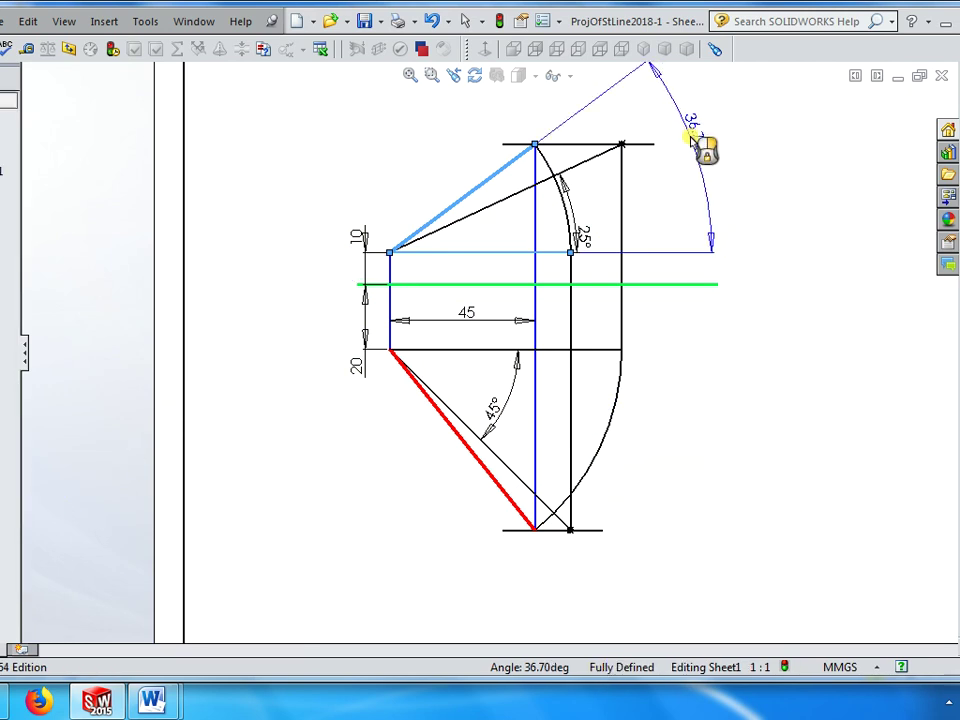
{"action": "left_click", "coordinate": [694, 146]}
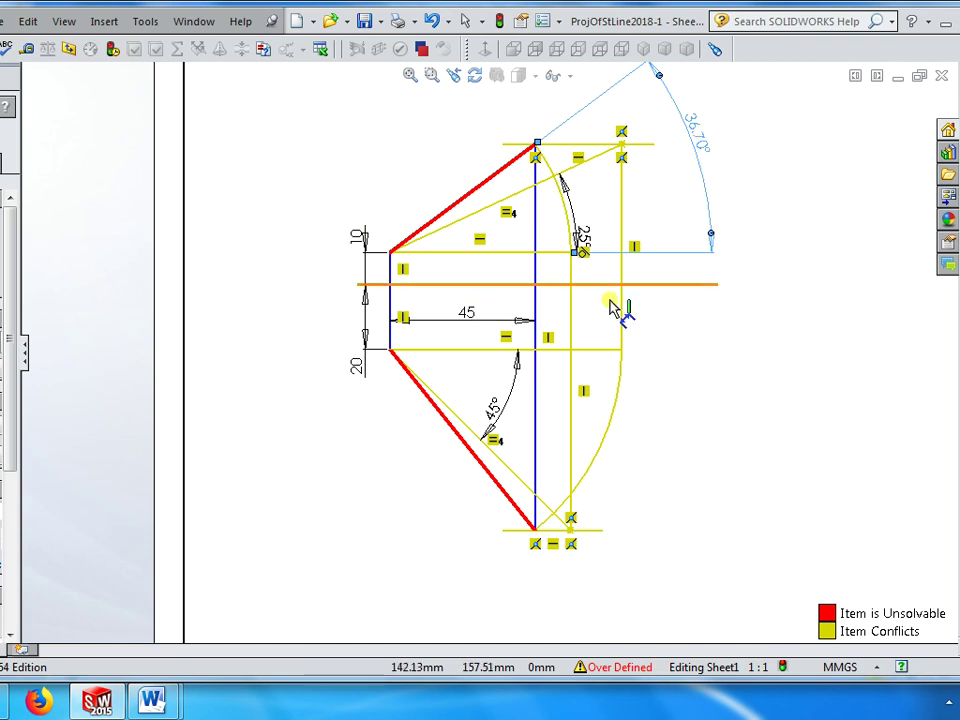
{"action": "left_click", "coordinate": [585, 243]}
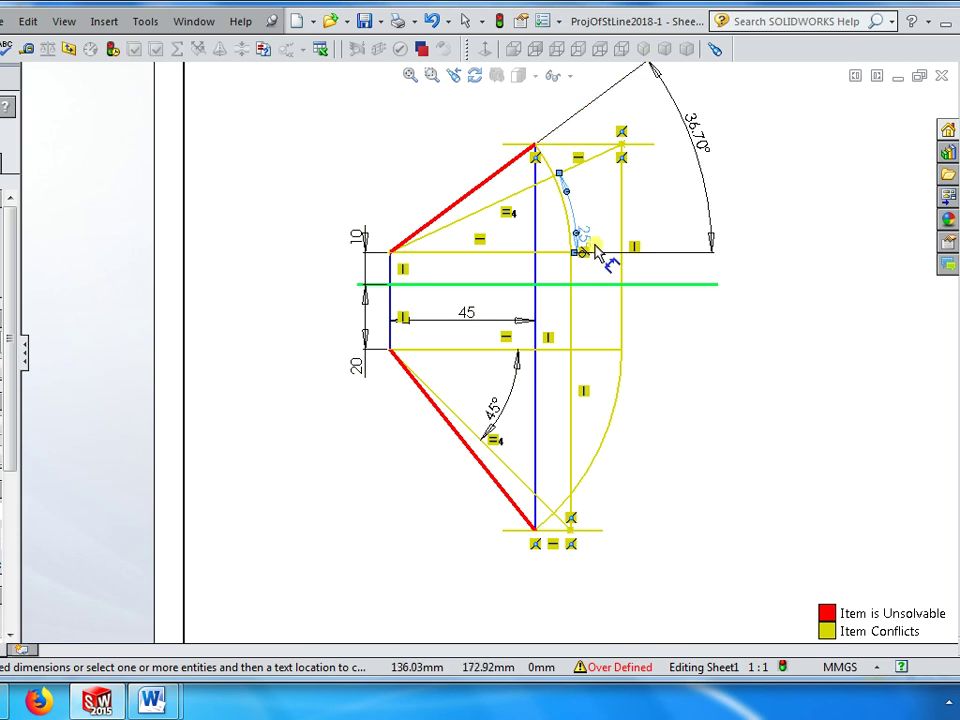
{"action": "key", "text": "Delete"}
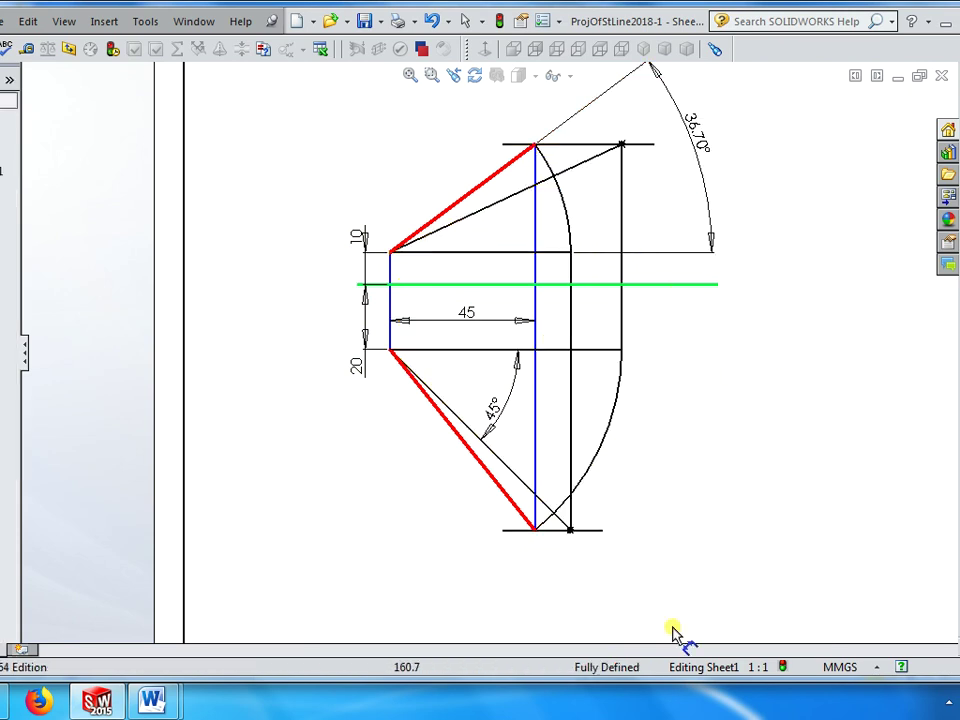
{"action": "key", "text": "Escape"}
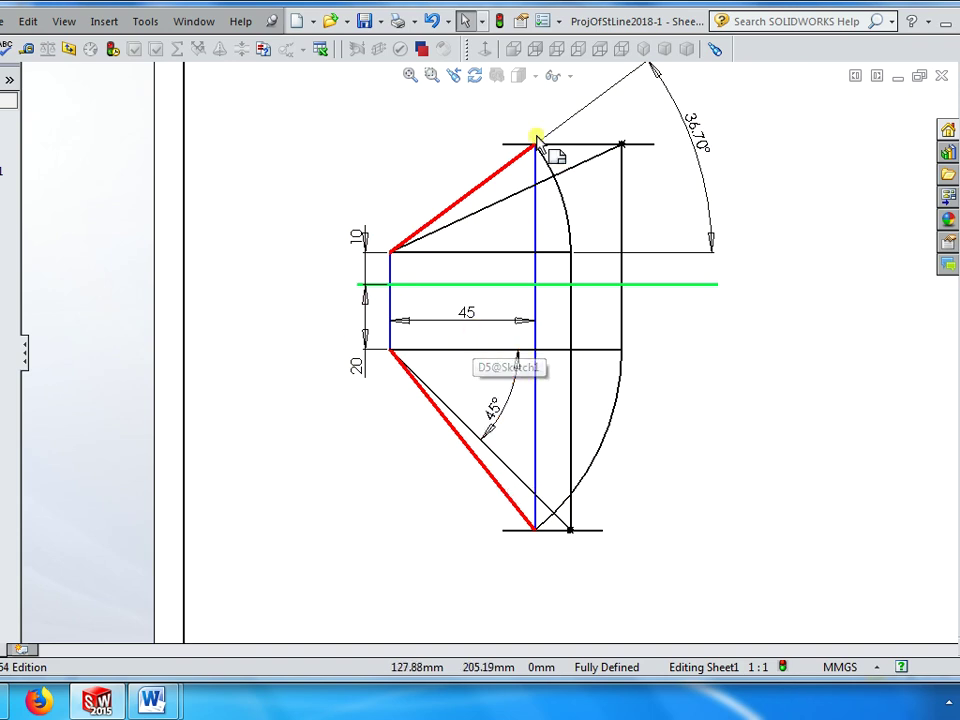
Delete the 36.70° and 45° angles and dimension the top line 40 from the green reference line
{"action": "left_click", "coordinate": [700, 142]}
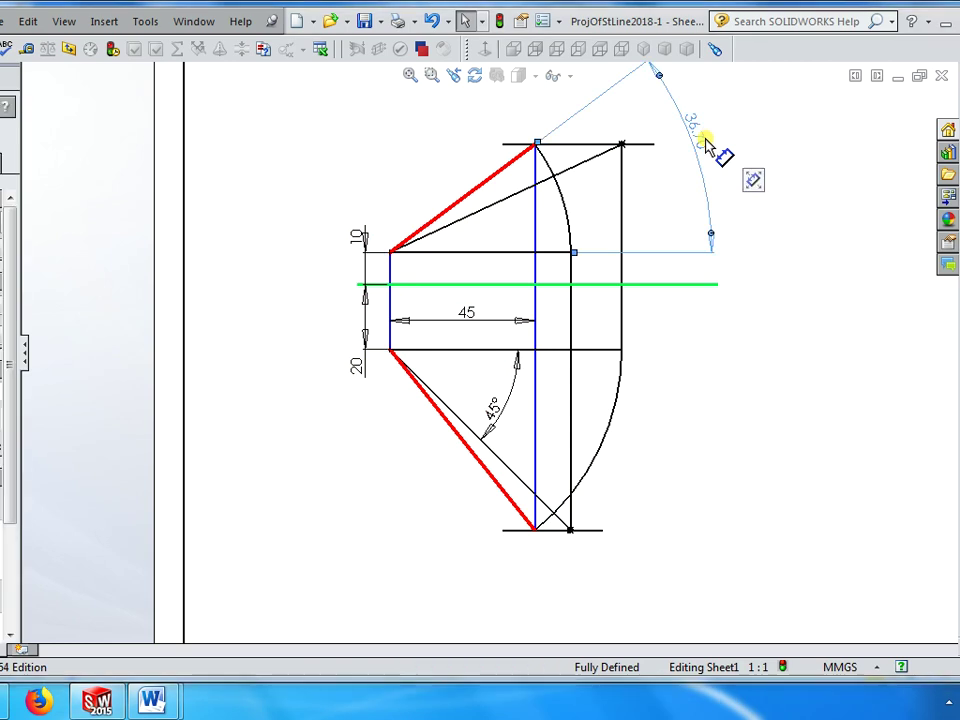
{"action": "key", "text": "Delete"}
{"action": "left_click", "coordinate": [500, 417]}
{"action": "key", "text": "Delete"}
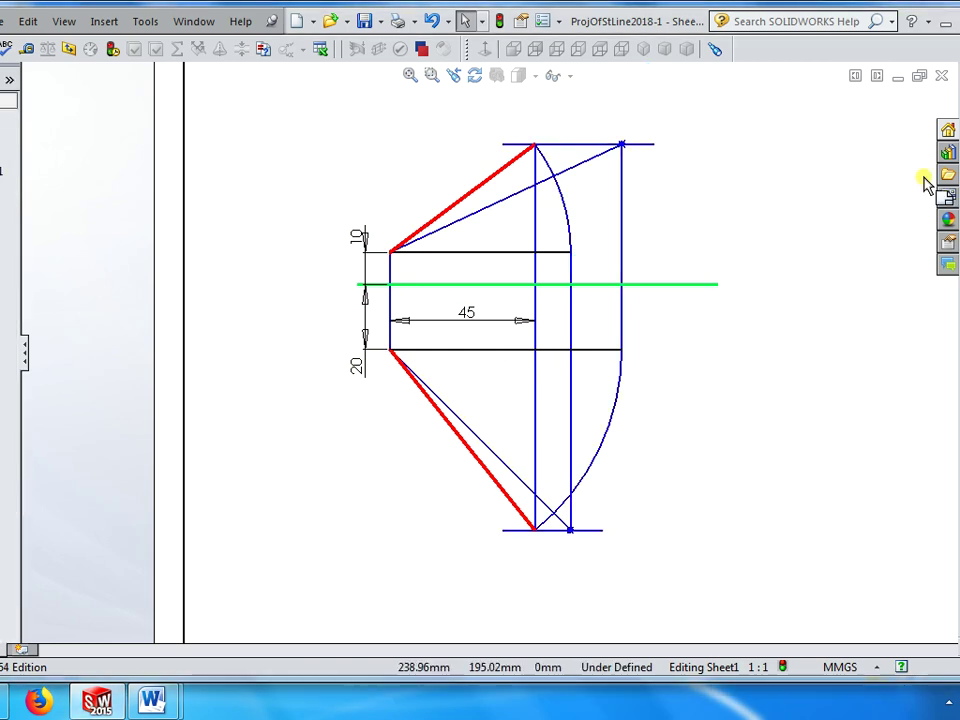
{"action": "key", "text": "d"}
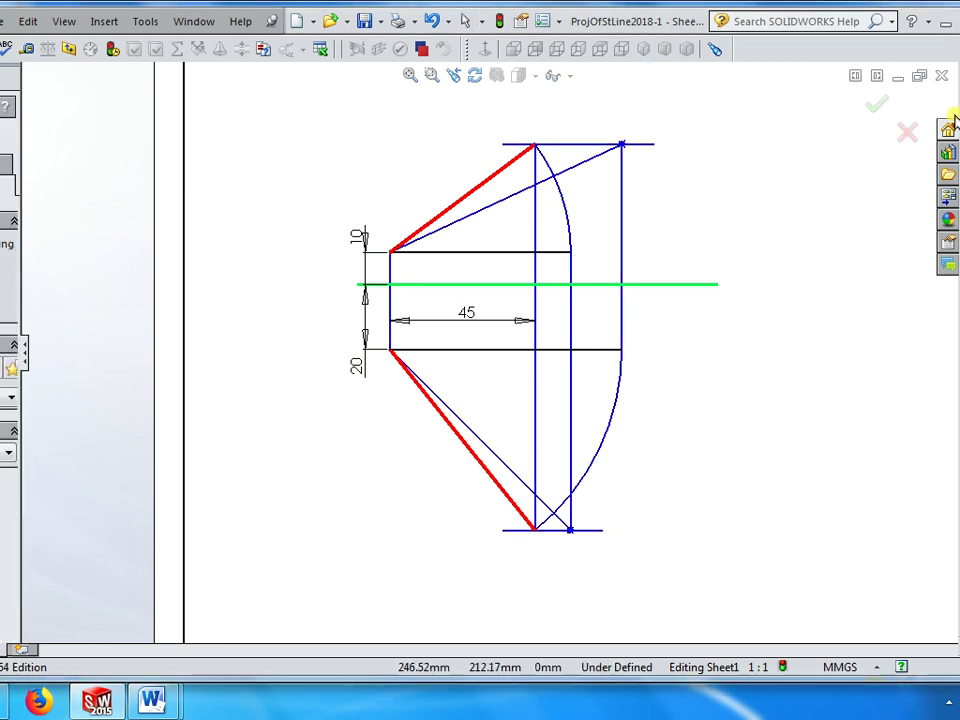
{"action": "left_click", "coordinate": [664, 285]}
{"action": "left_click", "coordinate": [638, 145]}
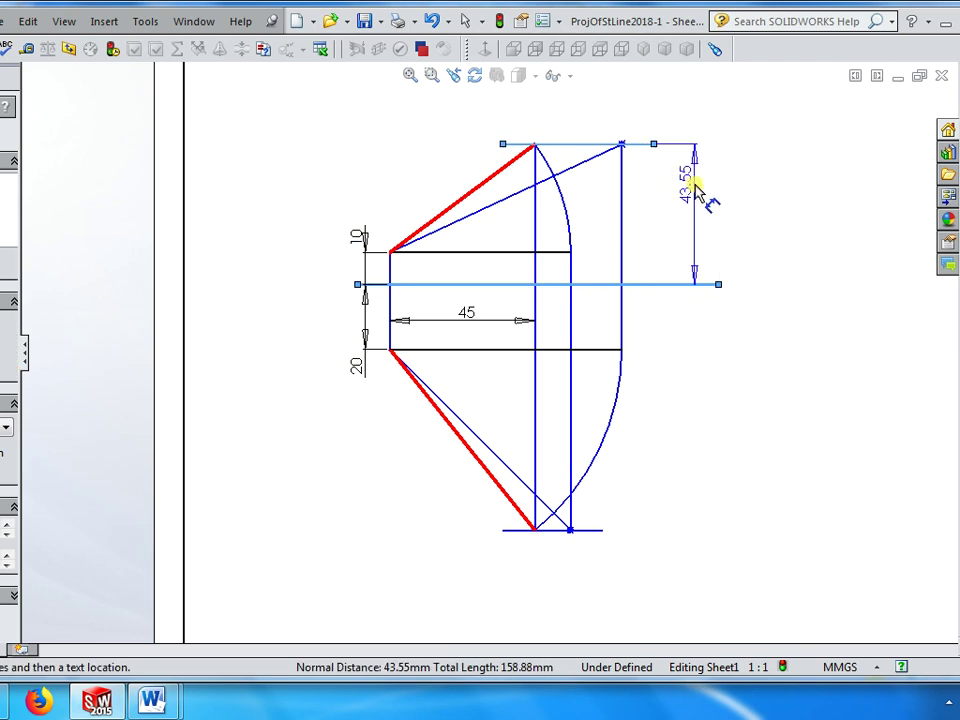
{"action": "left_click", "coordinate": [694, 189]}
{"action": "type", "text": "4"}
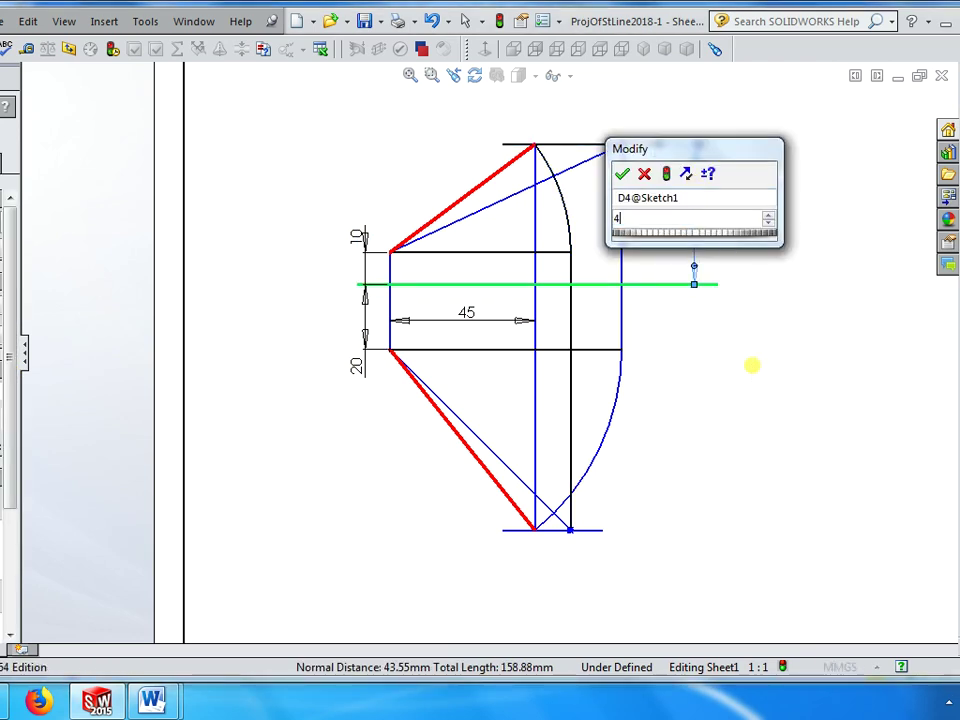
{"action": "type", "text": "0"}
{"action": "key", "text": "Return"}
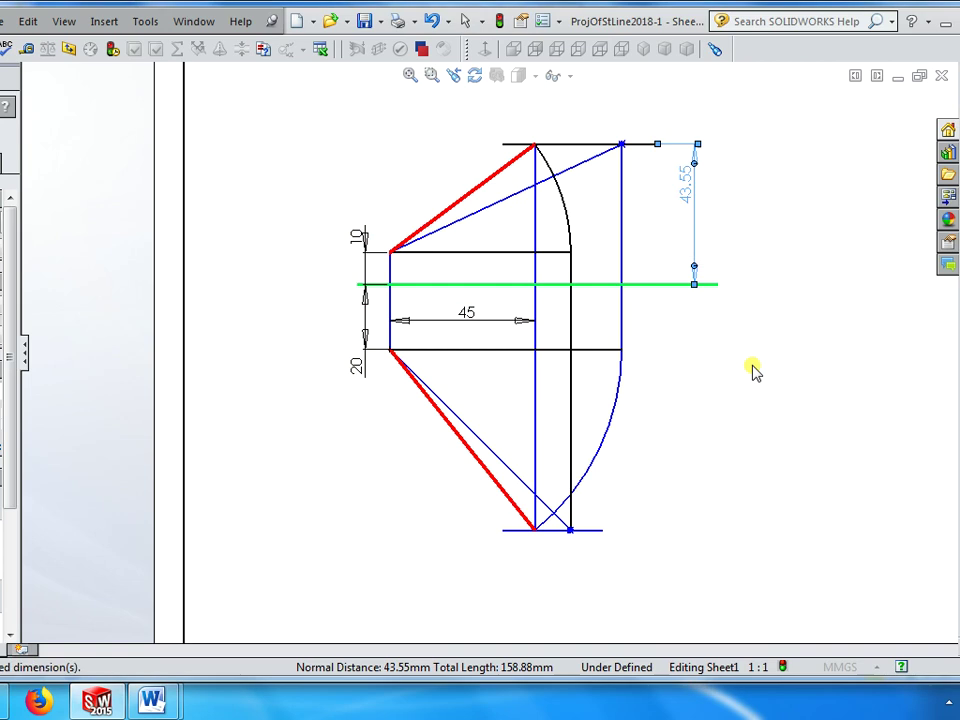
Dimension the bottom line 85 from the green reference line
{"action": "left_click", "coordinate": [672, 285]}
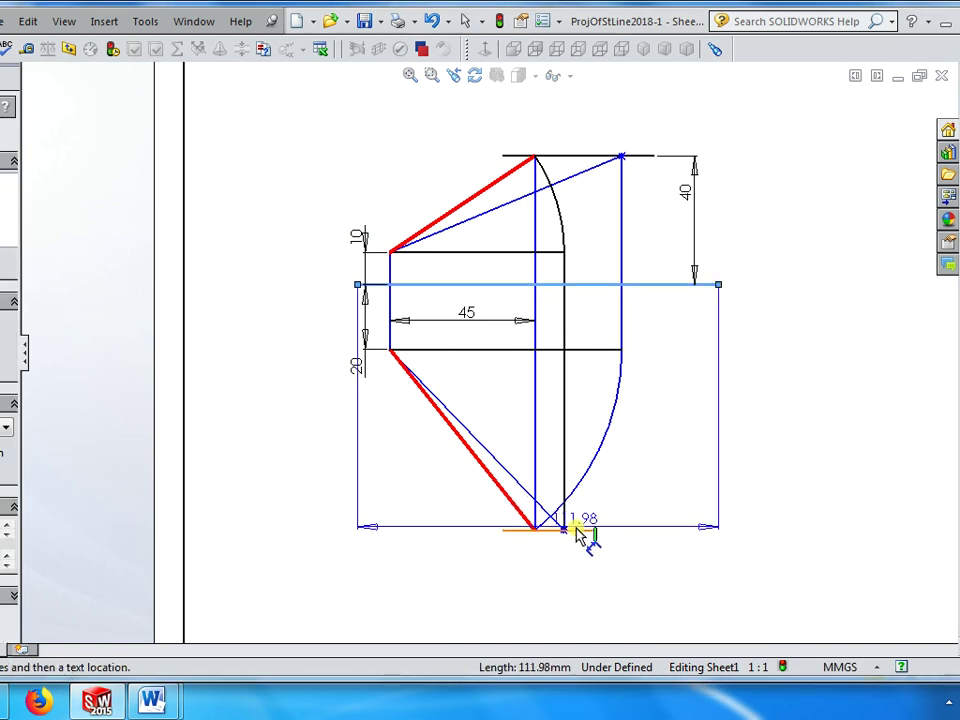
{"action": "left_click", "coordinate": [577, 528]}
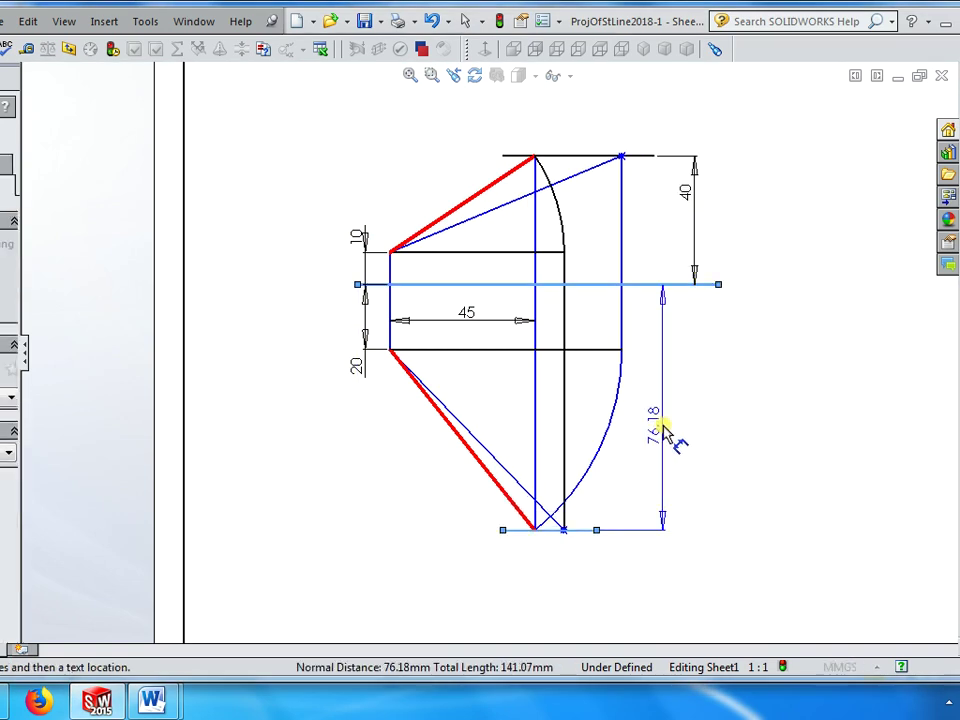
{"action": "left_click", "coordinate": [665, 433]}
{"action": "type", "text": "85"}
{"action": "key", "text": "Return"}
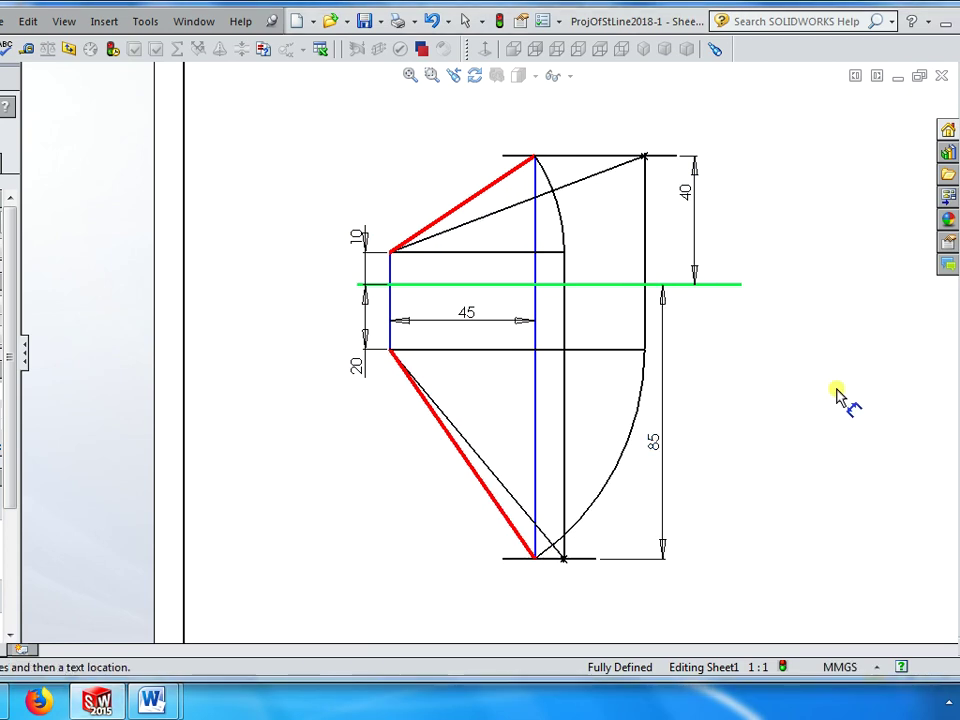
{"action": "key", "text": "Escape"}
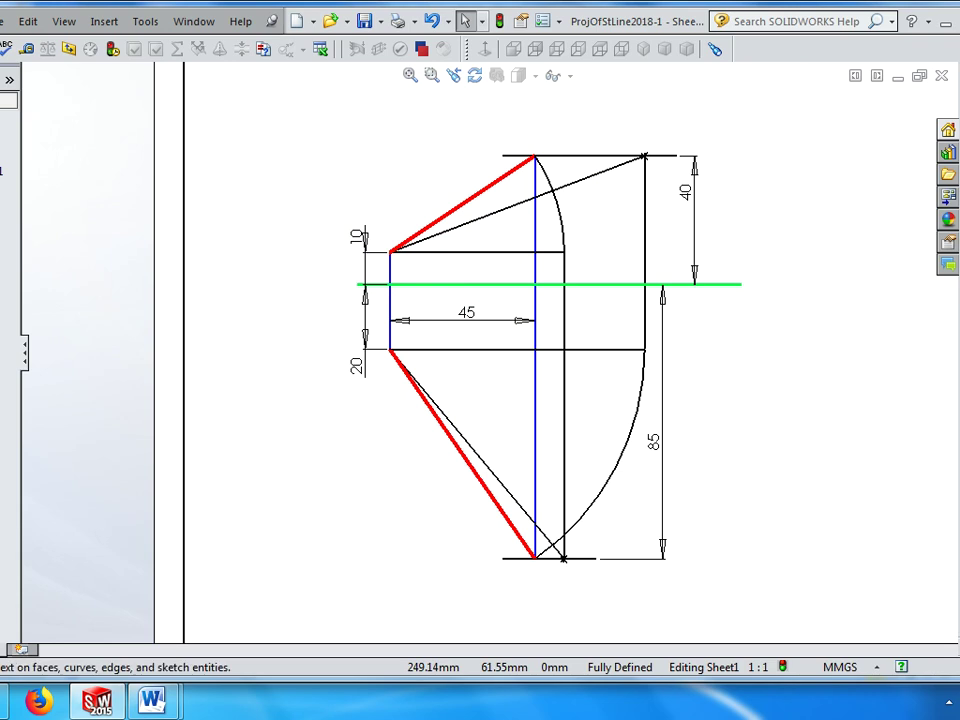
Place a note at the lower left with lines 'one end 10 ahp', '20 ivp', 'other end 40 ahp'
{"action": "right_click", "coordinate": [840, 489]}
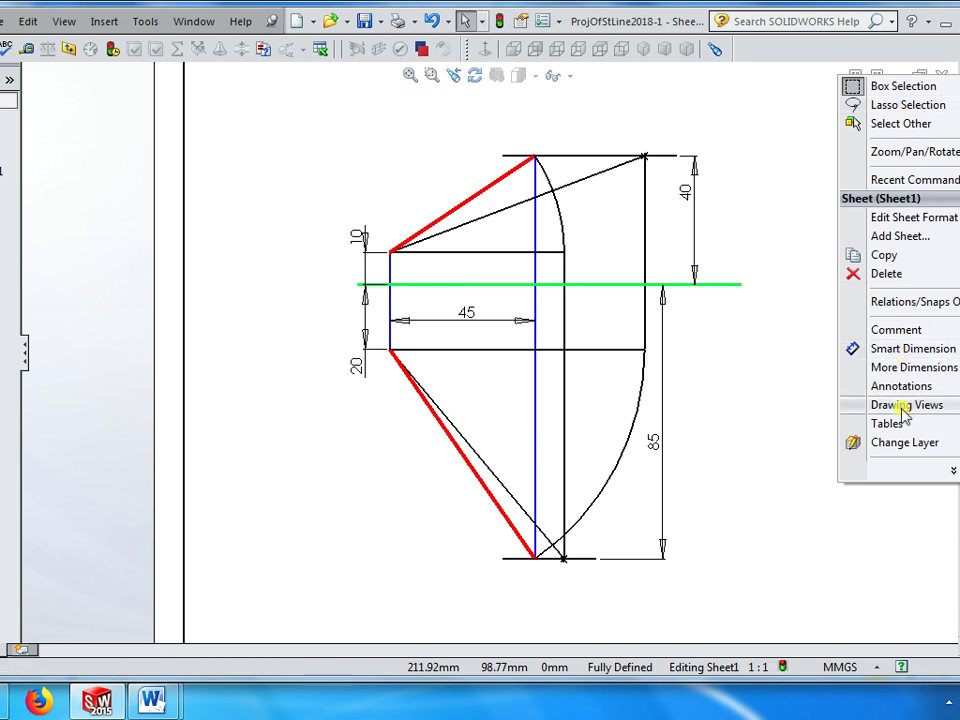
{"action": "mouse_move", "coordinate": [903, 391]}
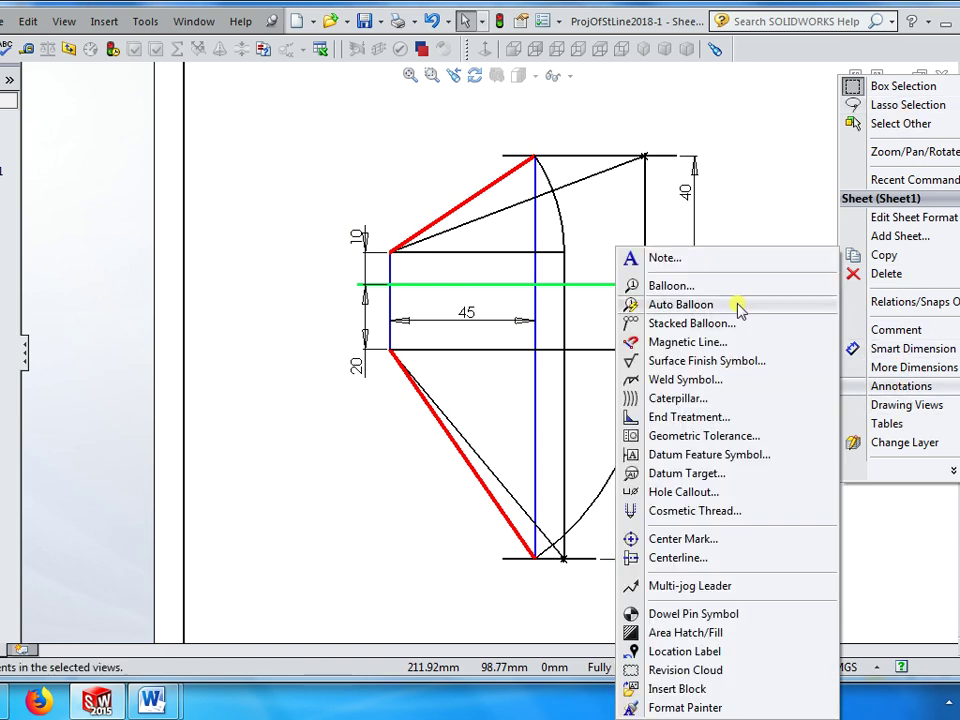
{"action": "left_click", "coordinate": [695, 260]}
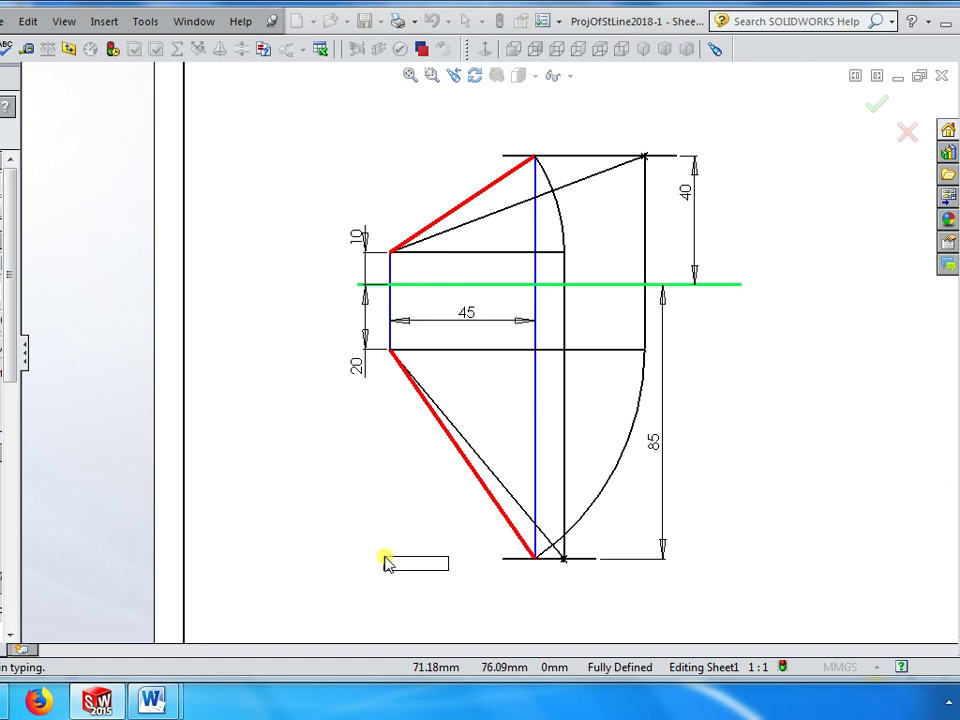
{"action": "left_click", "coordinate": [236, 527]}
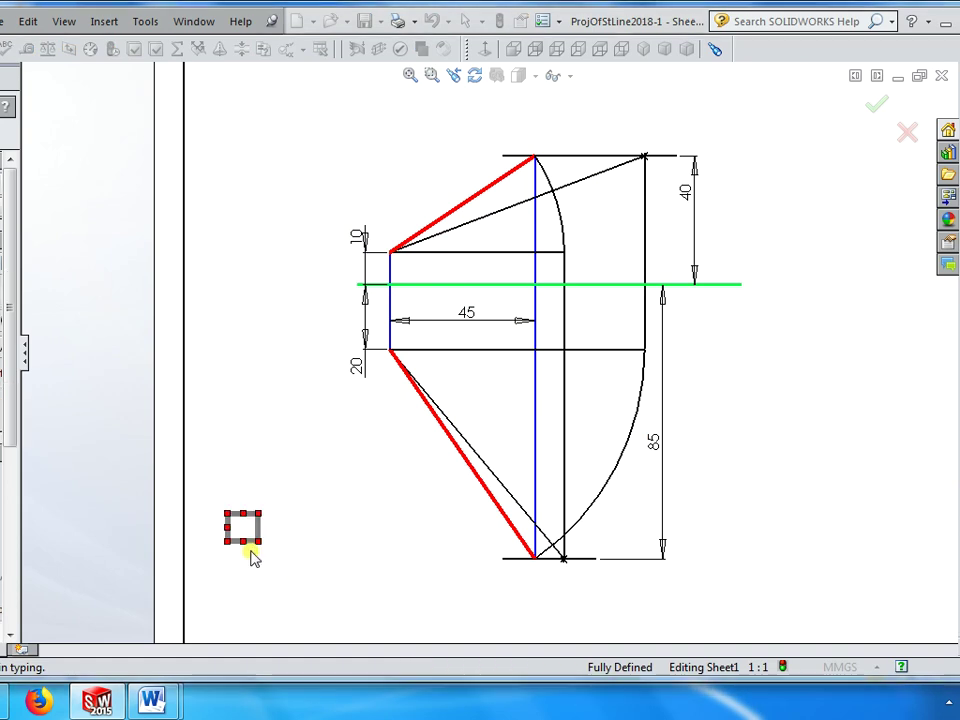
{"action": "left_click_drag", "start_coordinate": [283, 548], "coordinate": [459, 622]}
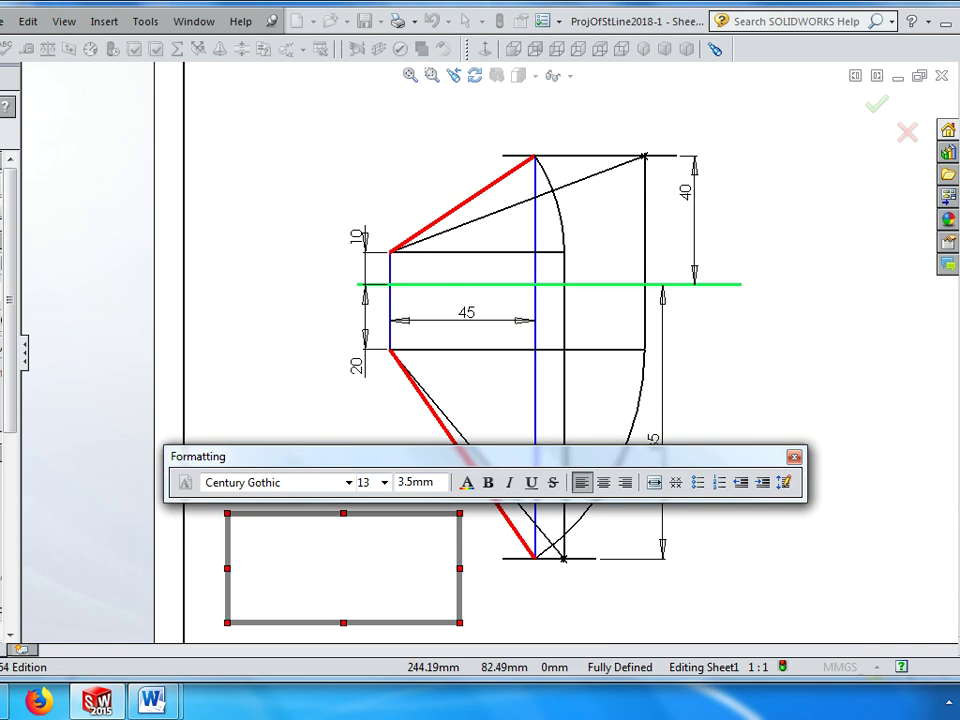
{"action": "type", "text": "O"}
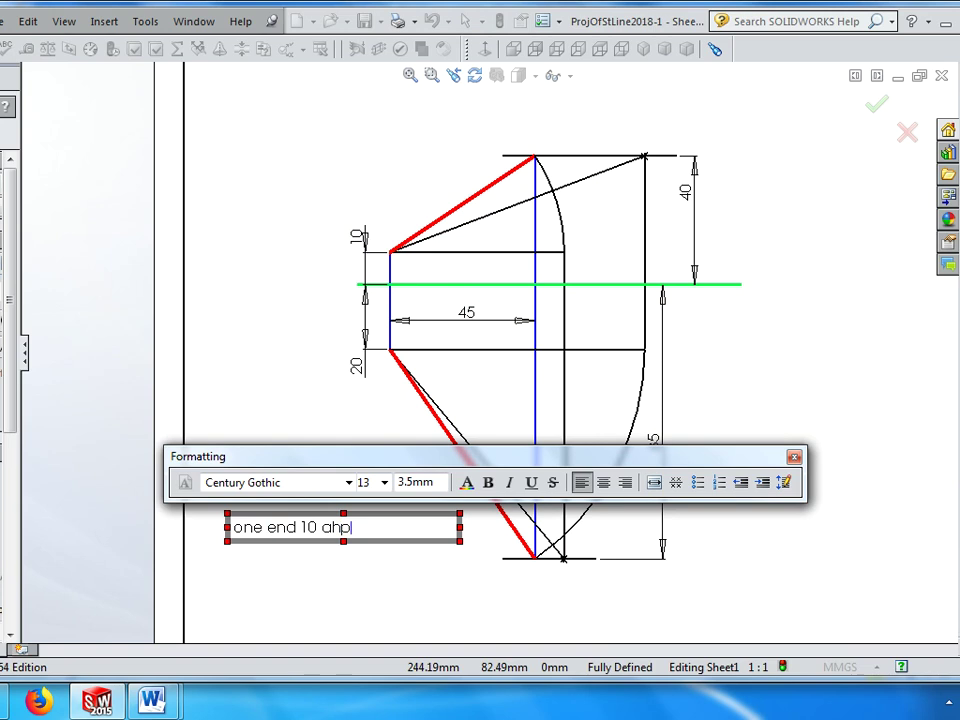
{"action": "key", "text": "Return"}
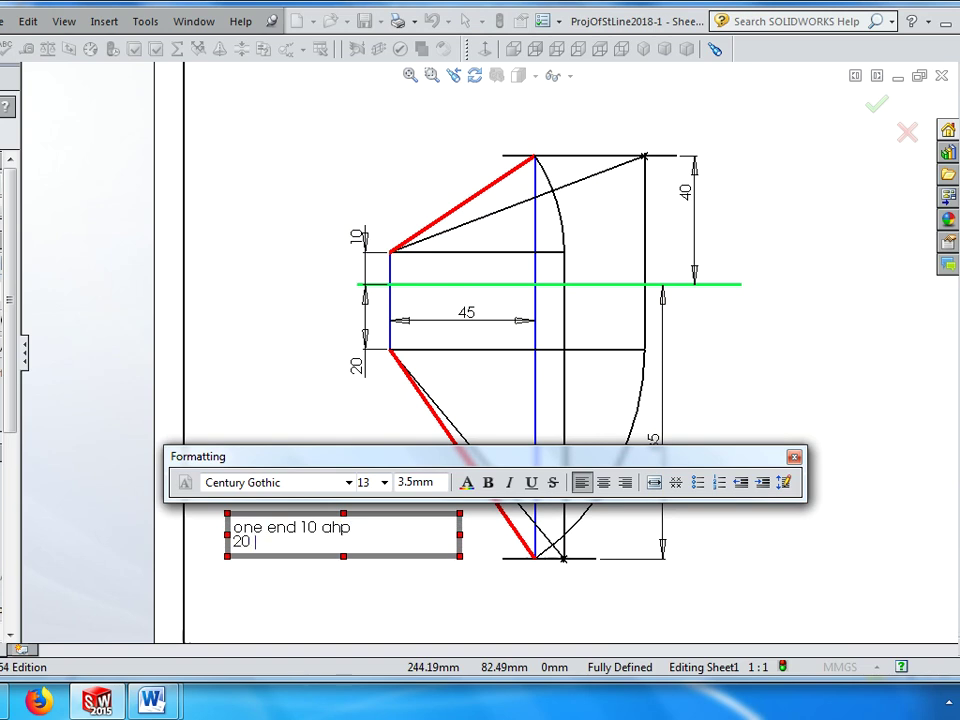
{"action": "type", "text": "20 ivp"}
{"action": "key", "text": "Return"}
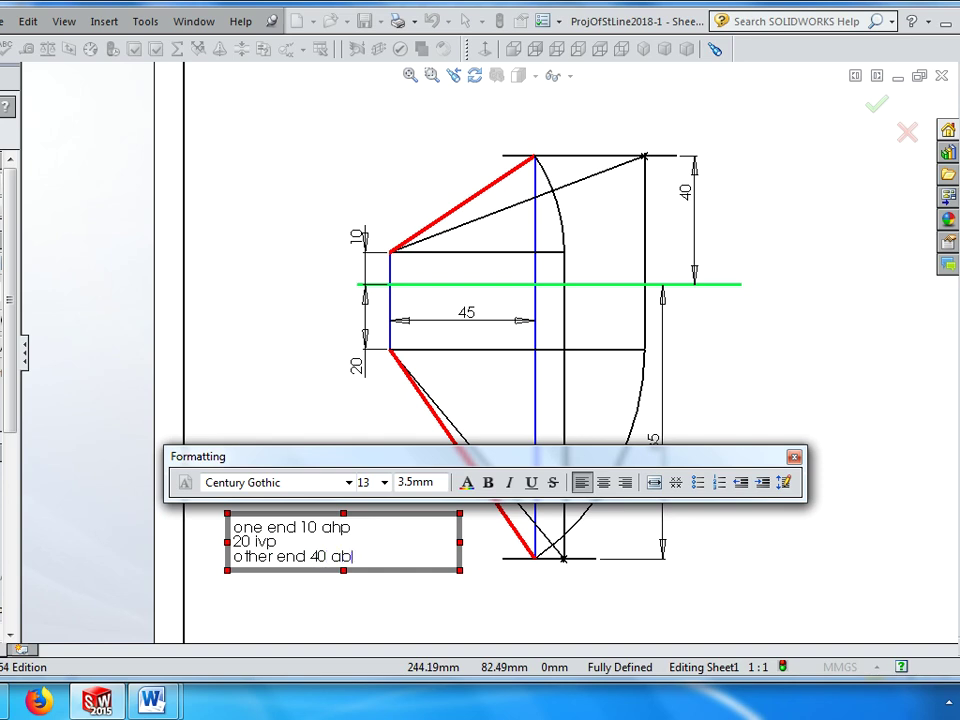
{"action": "type", "text": "other end 40 ahp"}
{"action": "key", "text": "Return"}
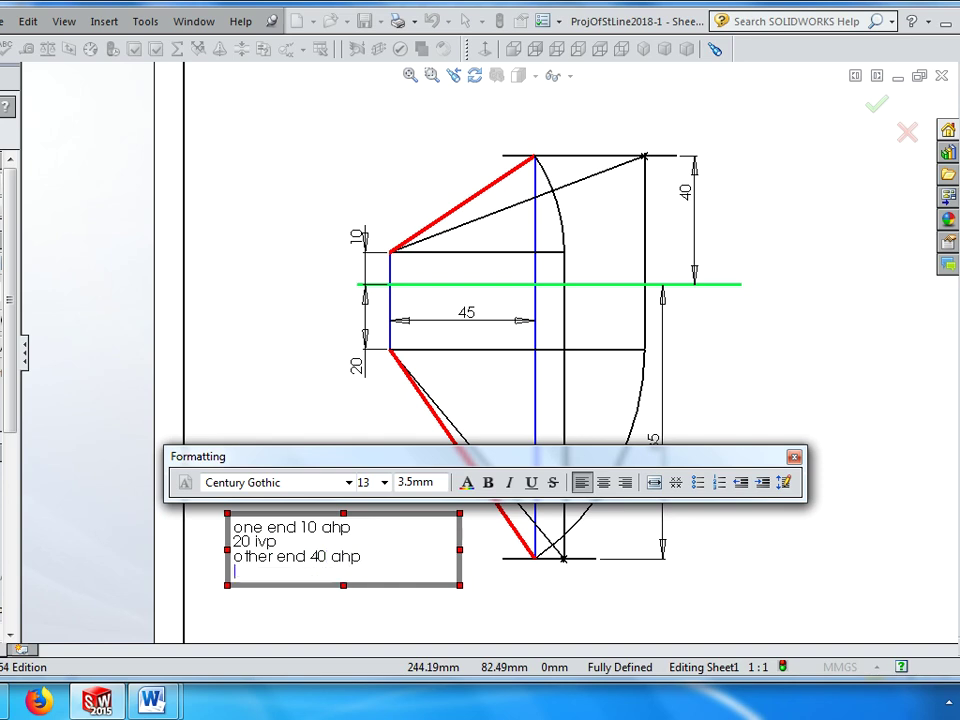
Format all the note text as bold black Arial
{"action": "key", "text": "ctrl+a"}
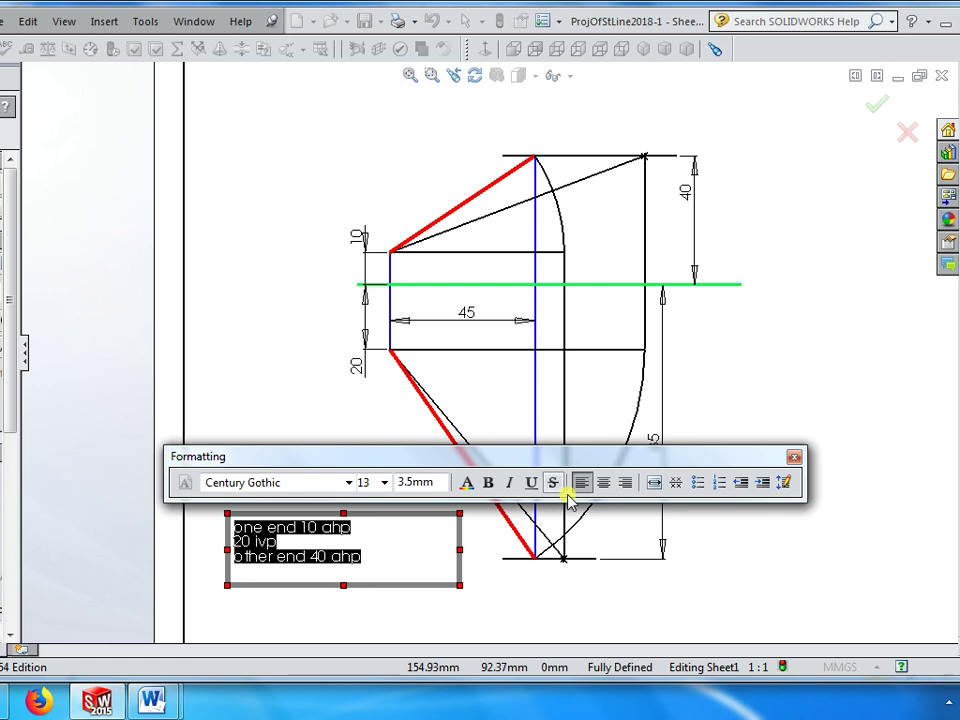
{"action": "left_click", "coordinate": [350, 483]}
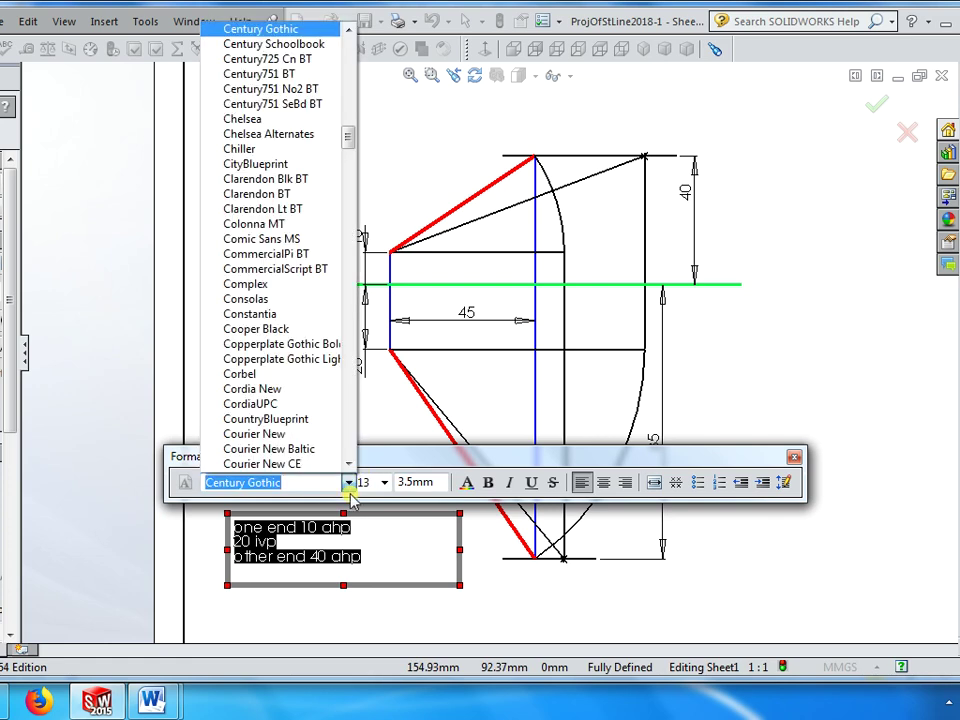
{"action": "type", "text": "ar"}
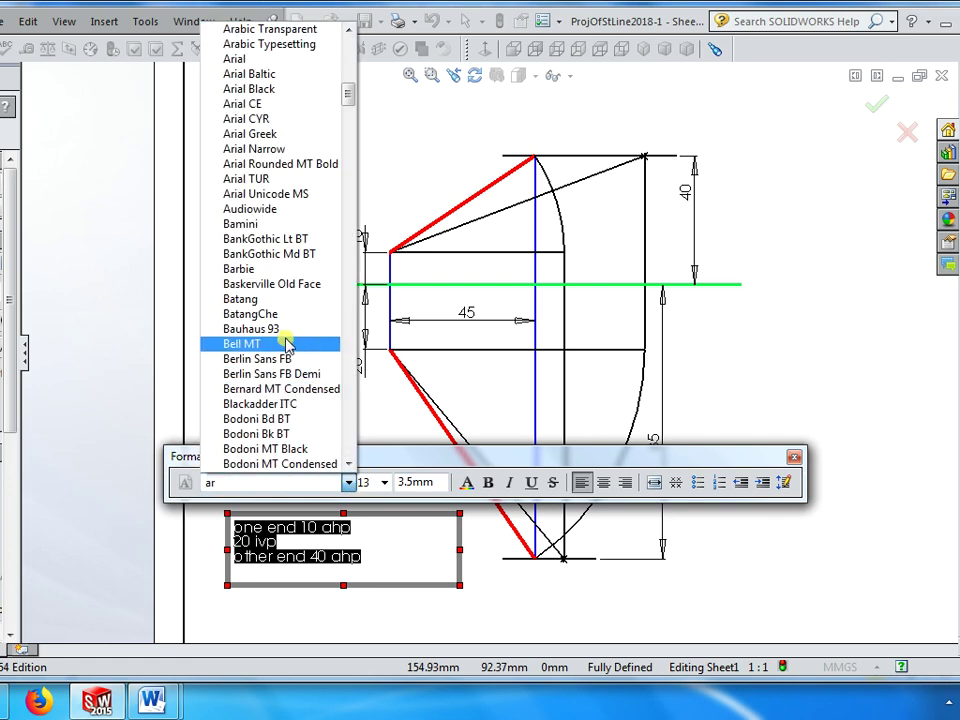
{"action": "left_click", "coordinate": [252, 59]}
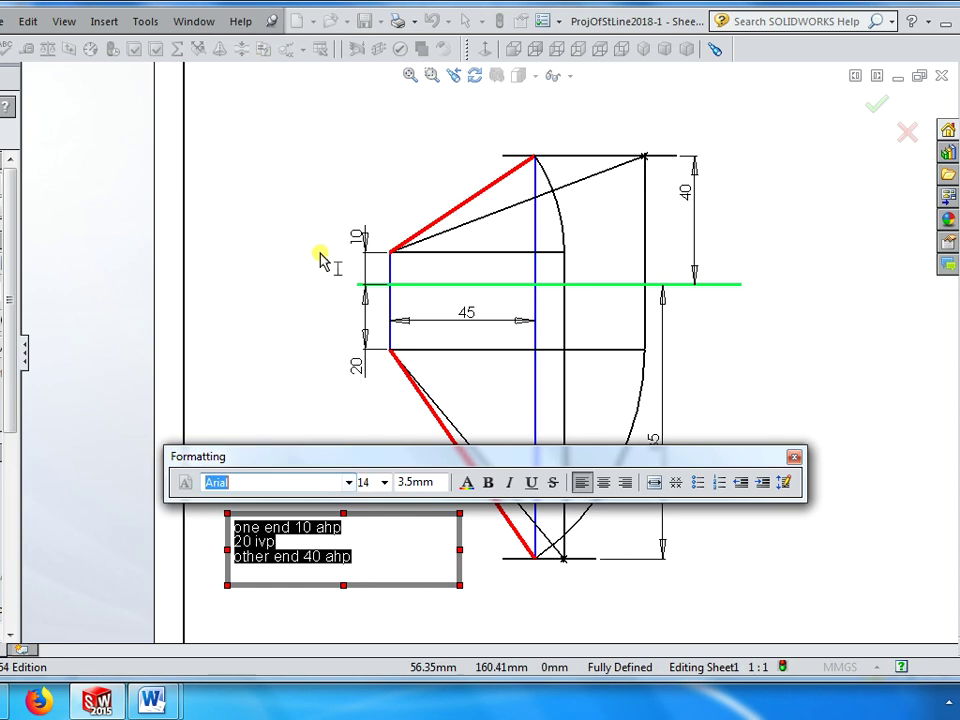
{"action": "left_click", "coordinate": [468, 483]}
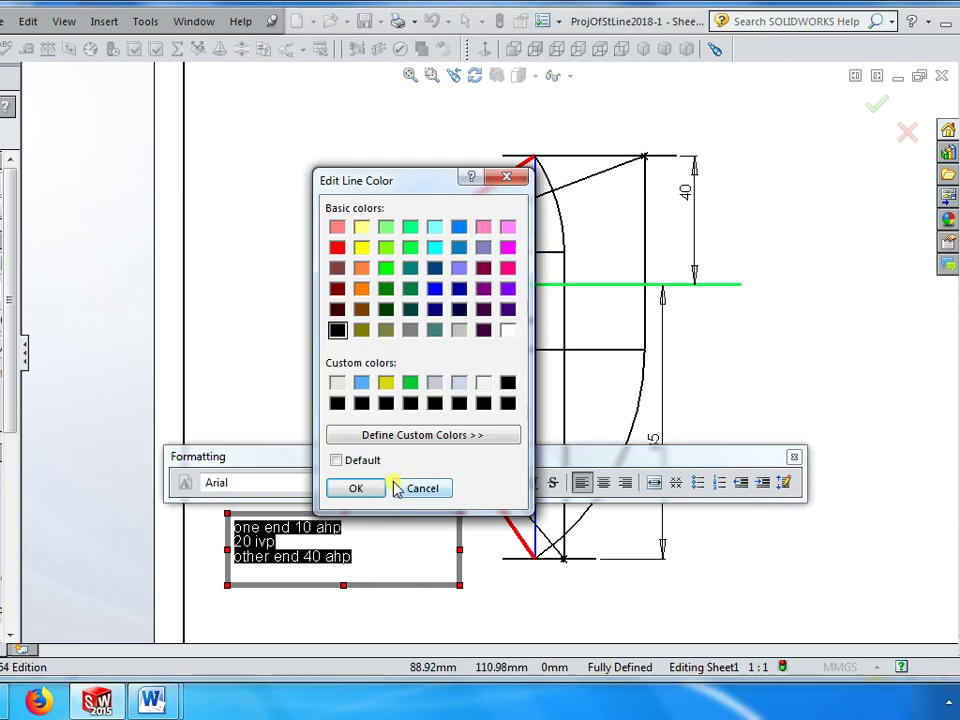
{"action": "left_click", "coordinate": [381, 488]}
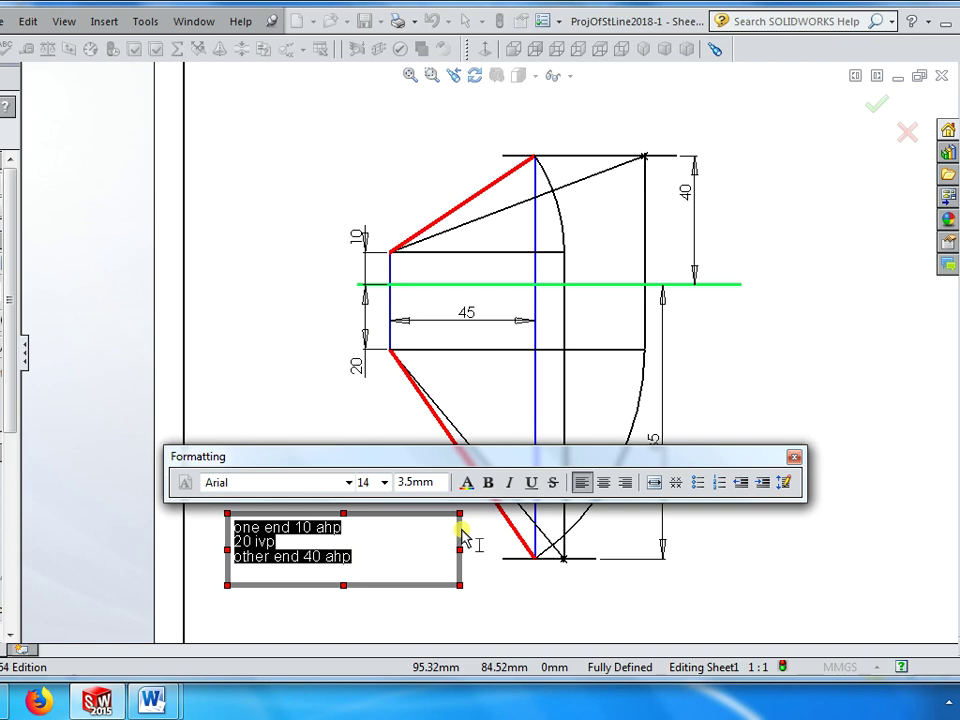
{"action": "left_click", "coordinate": [488, 482]}
Complete the note with '85 ivp' and 'dbep 45', joining '20 ivp' onto the first line
{"action": "left_click", "coordinate": [365, 562]}
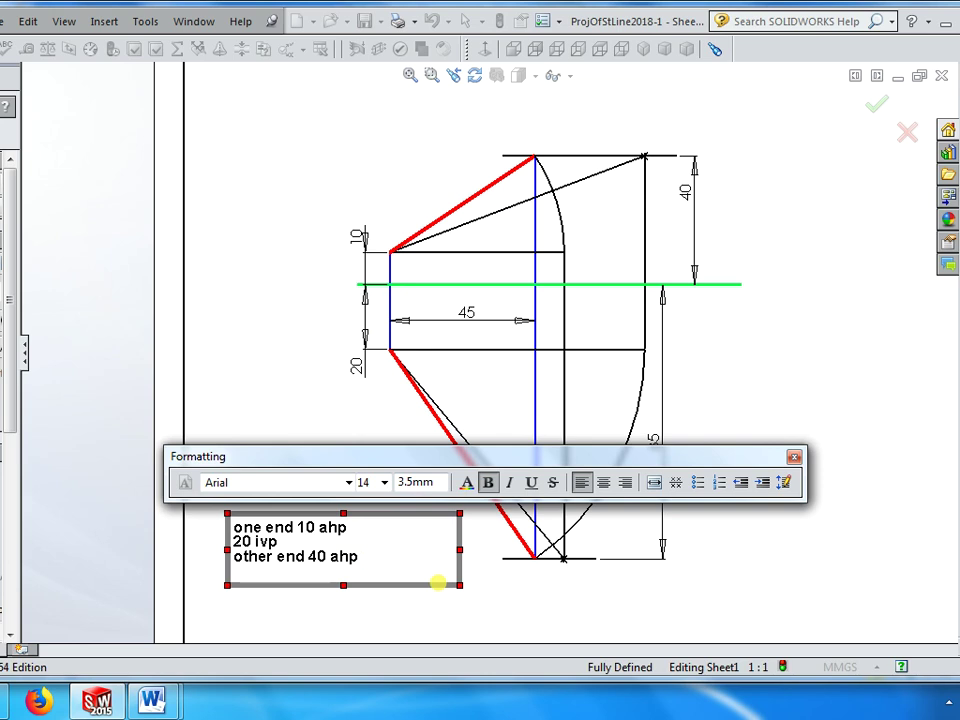
{"action": "left_click_drag", "start_coordinate": [488, 460], "coordinate": [488, 426]}
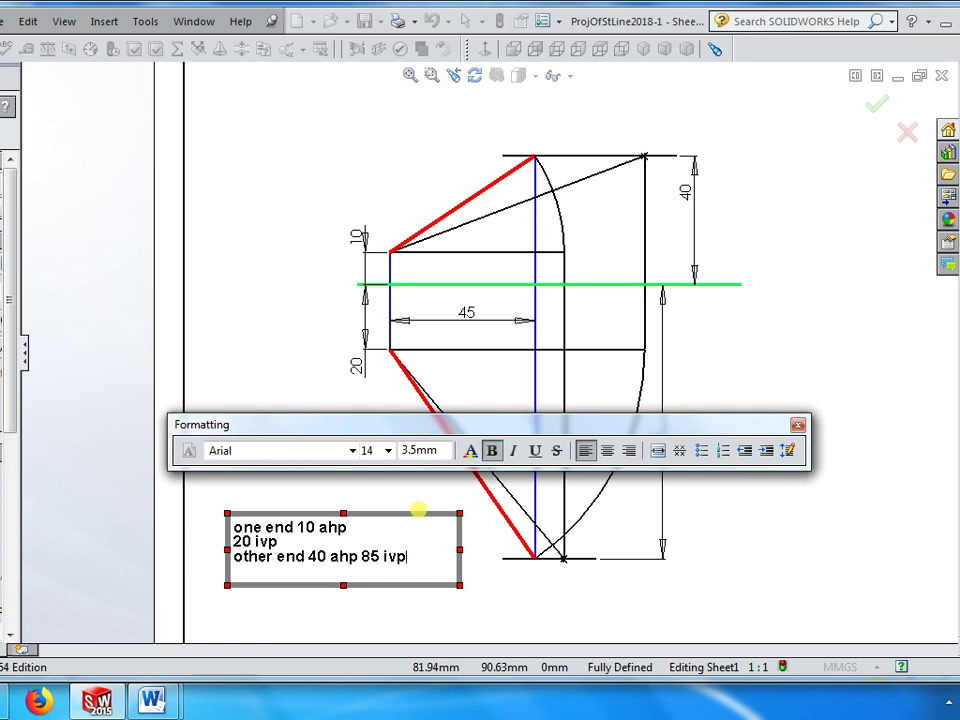
{"action": "type", "text": "ivp"}
{"action": "key", "text": "Return"}
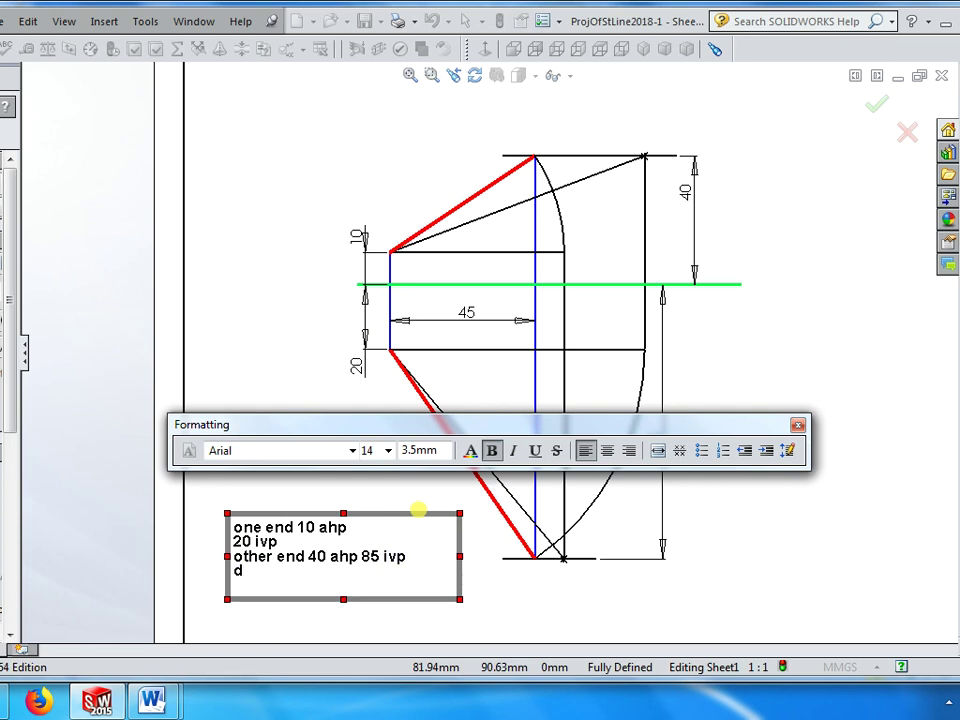
{"action": "type", "text": "dbep "}
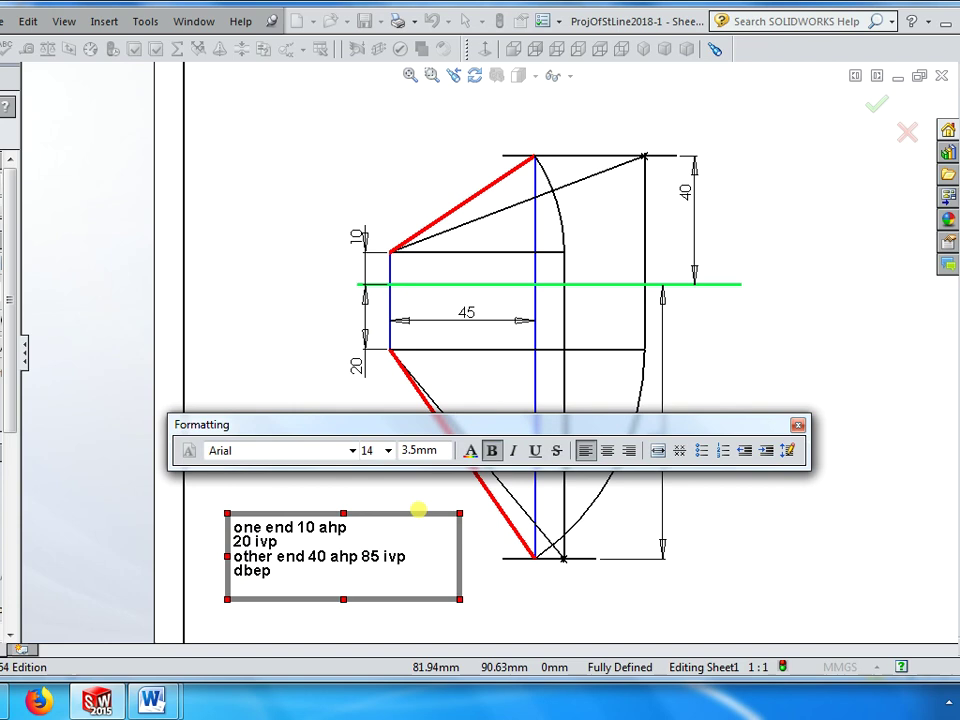
{"action": "type", "text": "45"}
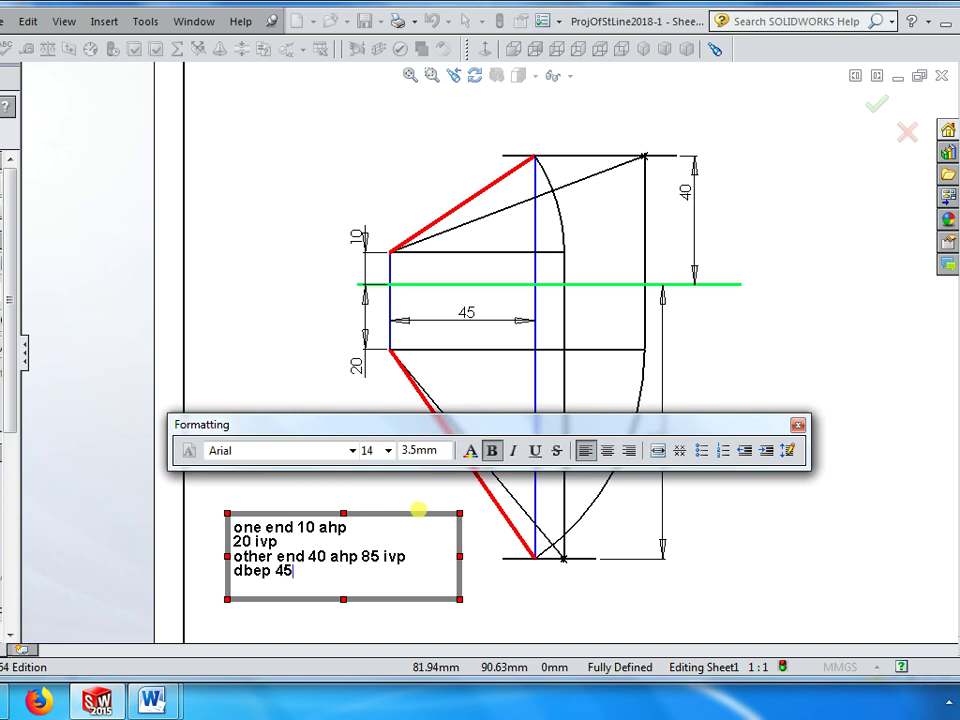
{"action": "left_click", "coordinate": [362, 534]}
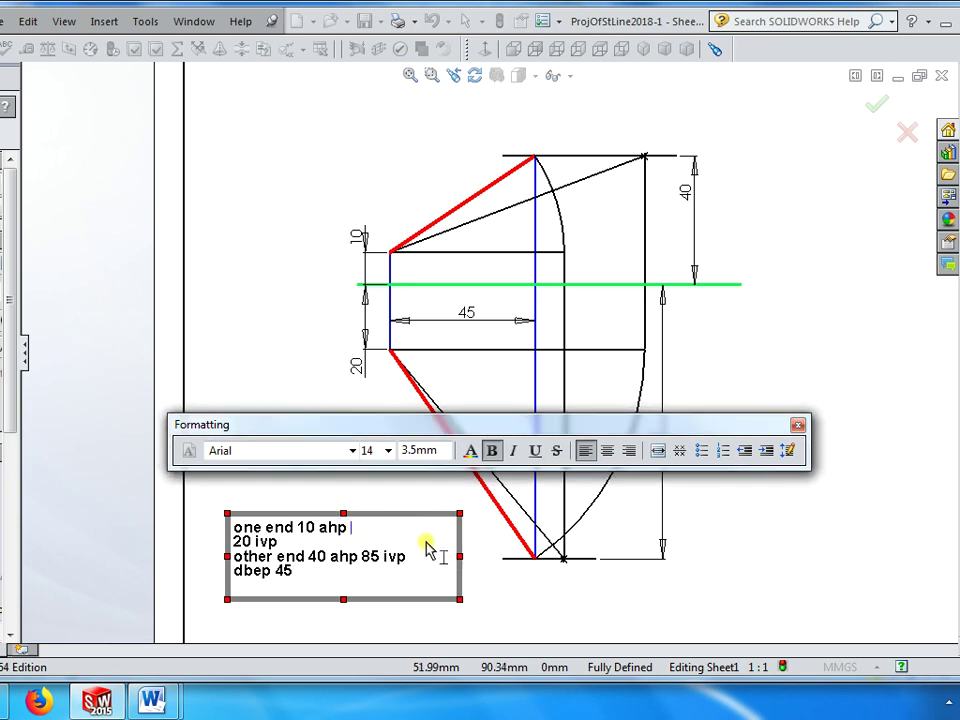
{"action": "key", "text": "Delete"}
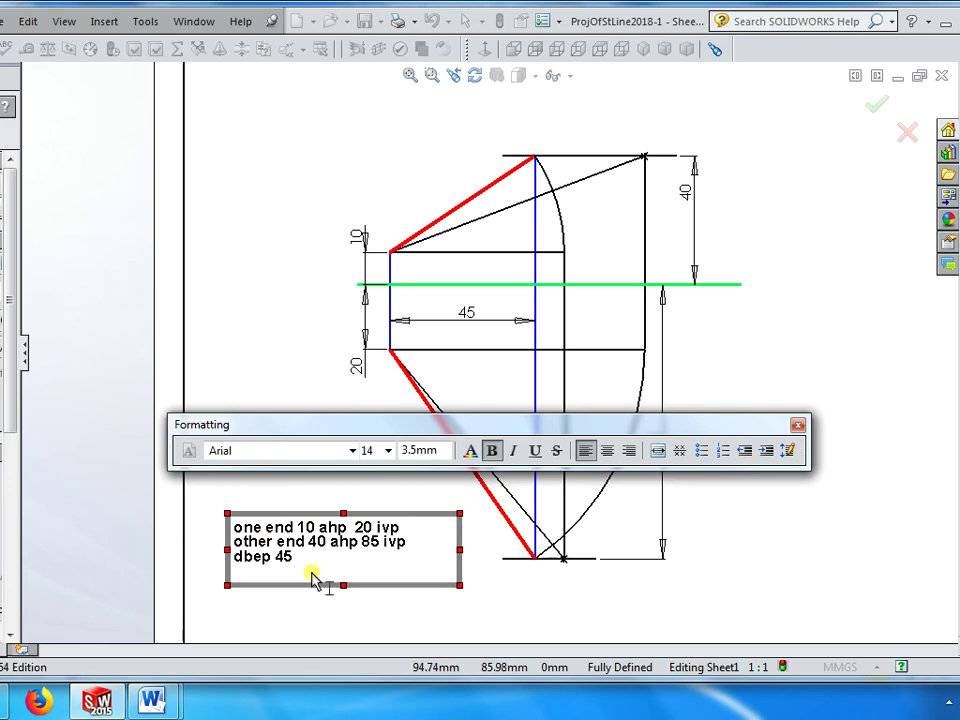
Add a blank line at the end of the note and finish editing it
{"action": "left_click", "coordinate": [317, 574]}
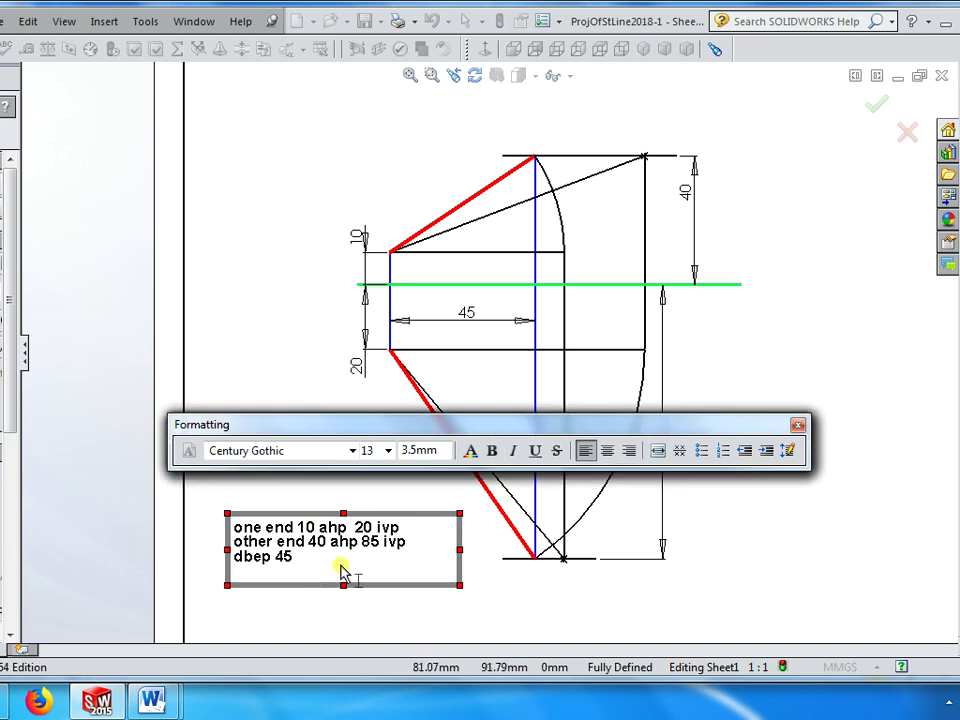
{"action": "key", "text": "Return"}
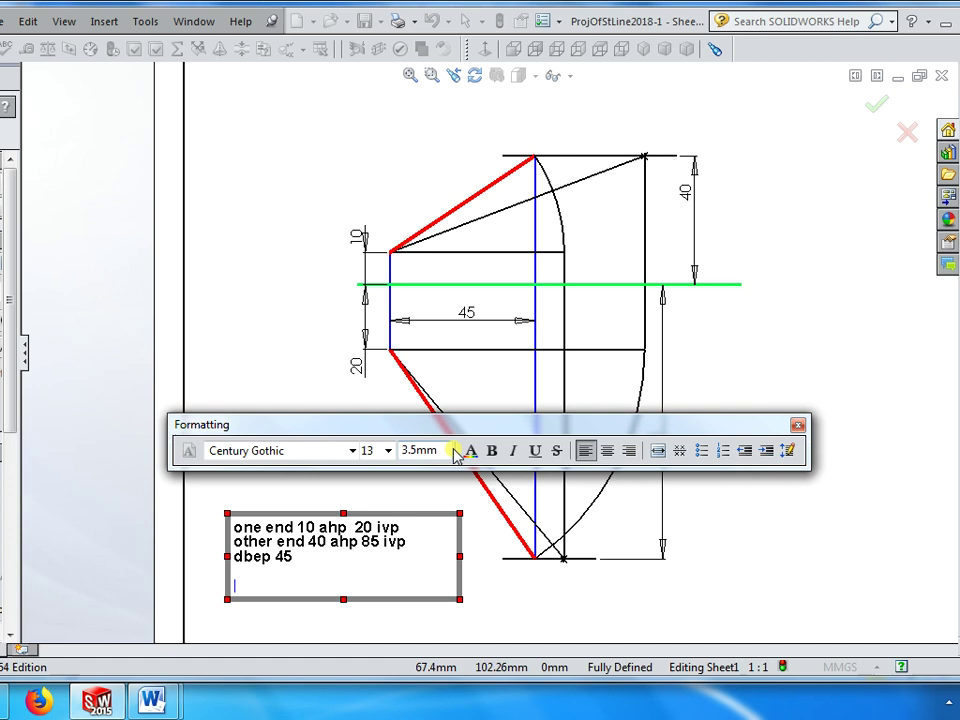
{"action": "left_click", "coordinate": [462, 230]}
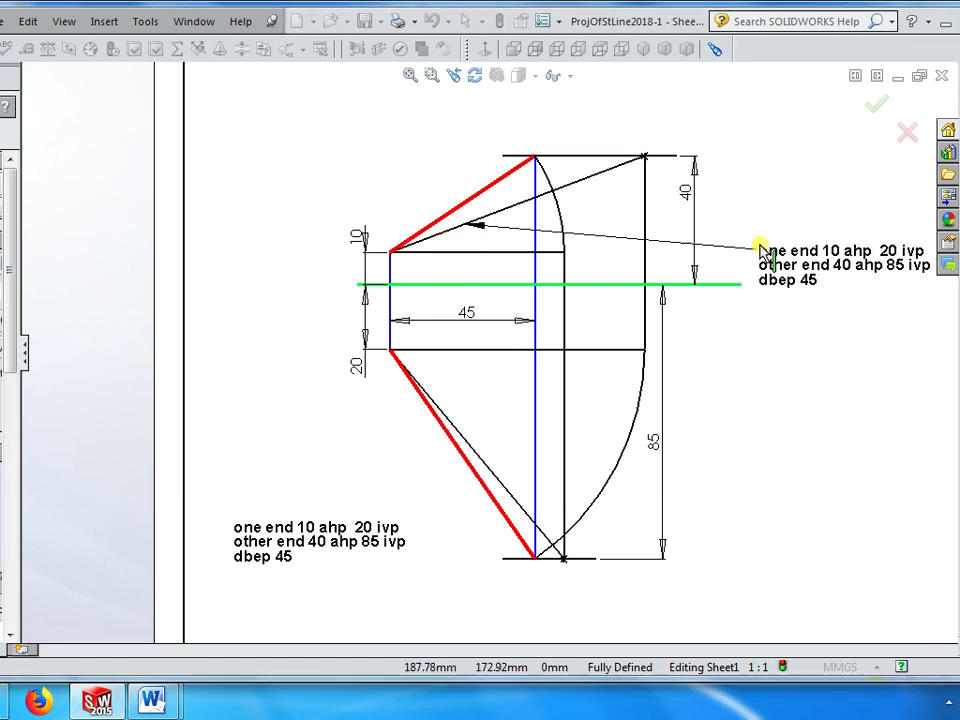
{"action": "key", "text": "Escape"}
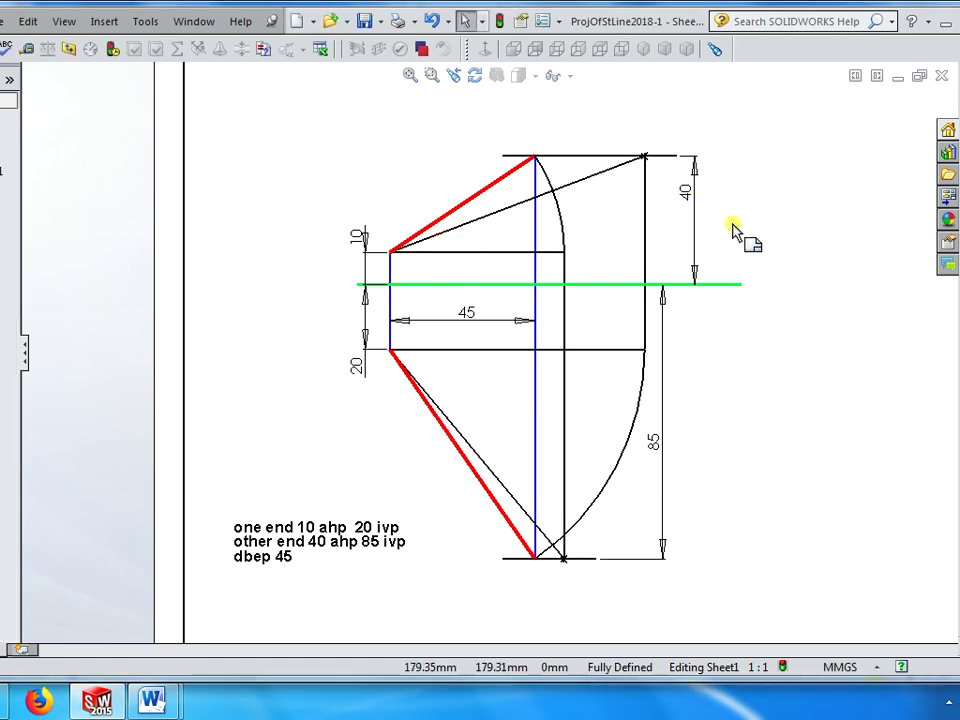
Check both sloped lines' true lengths and angles in Line Properties, then delete the 40 dimension
{"action": "left_click", "coordinate": [525, 202]}
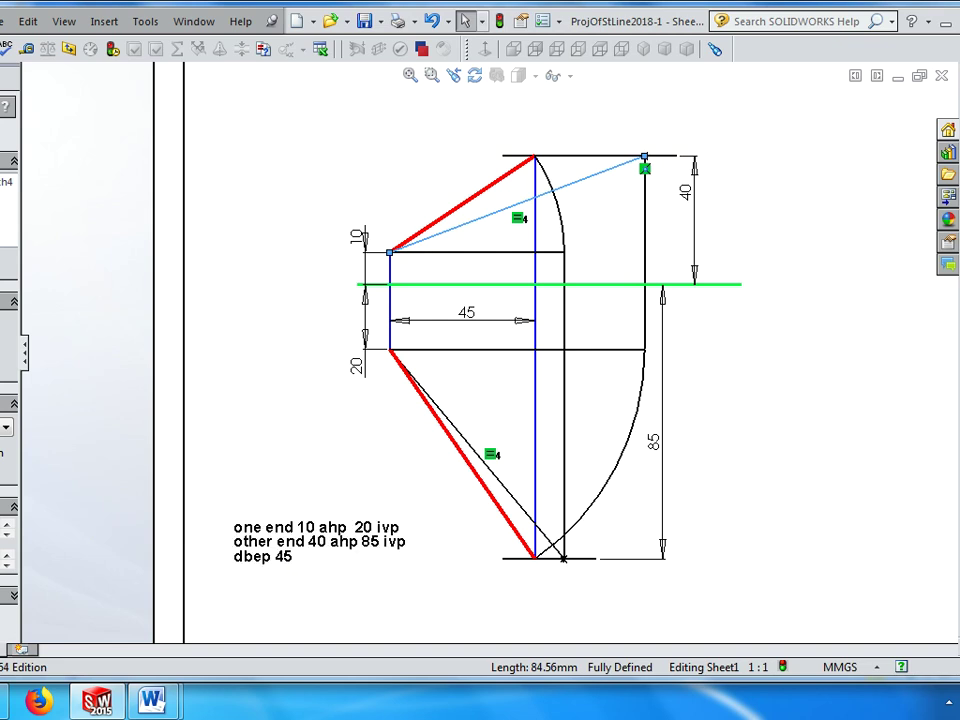
{"action": "key", "text": "super+Up"}
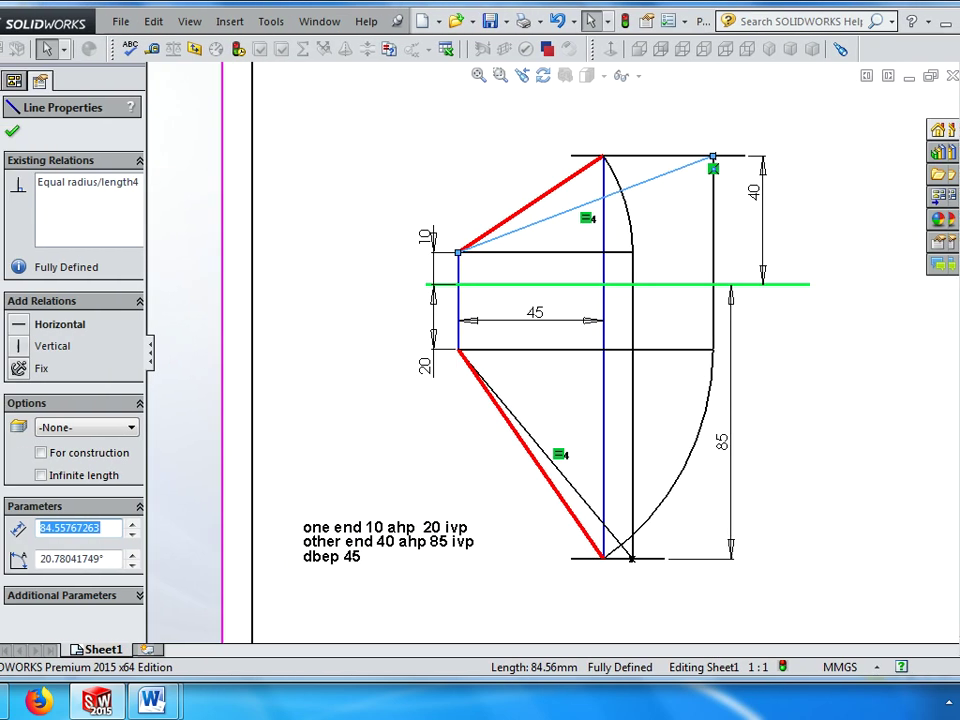
{"action": "left_click", "coordinate": [375, 482]}
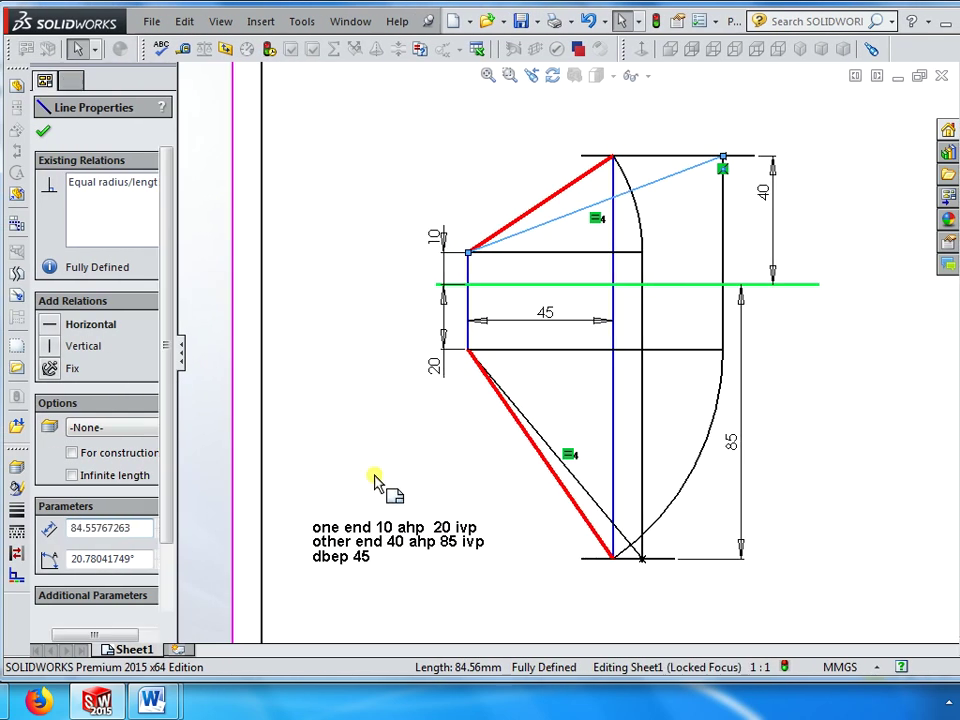
{"action": "left_click", "coordinate": [672, 183]}
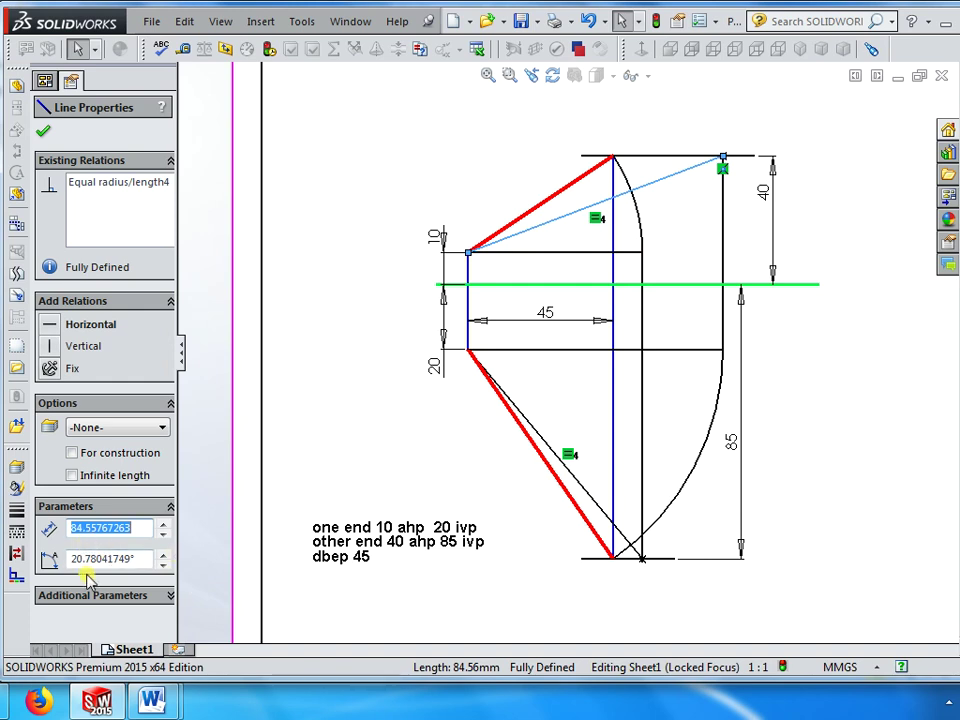
{"action": "left_click", "coordinate": [365, 567]}
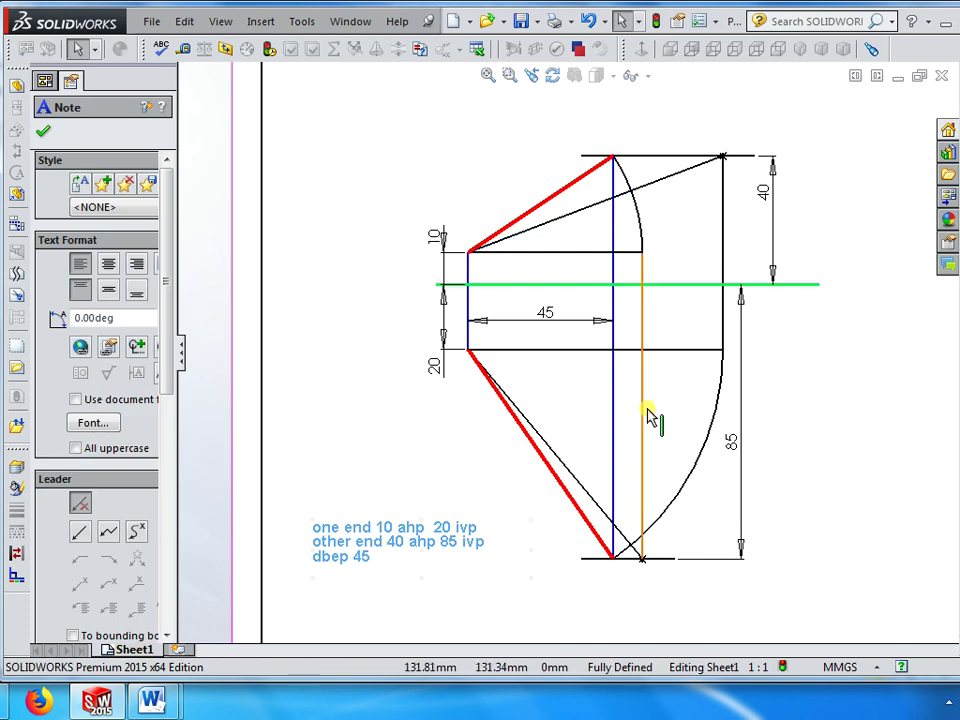
{"action": "left_click", "coordinate": [668, 190]}
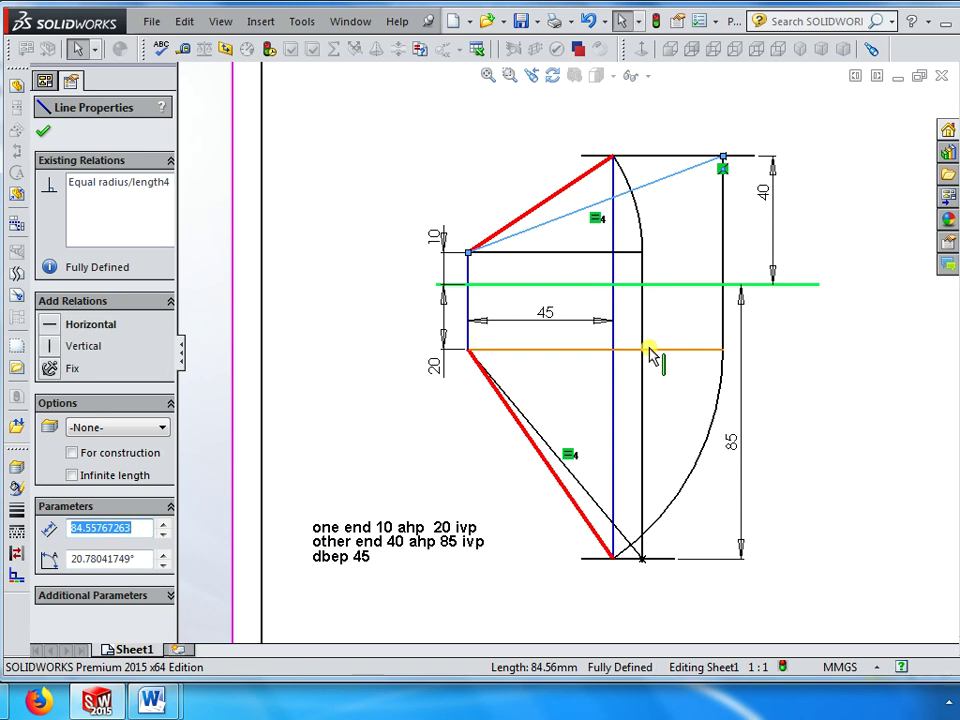
{"action": "left_click", "coordinate": [568, 398]}
{"action": "left_click", "coordinate": [549, 450]}
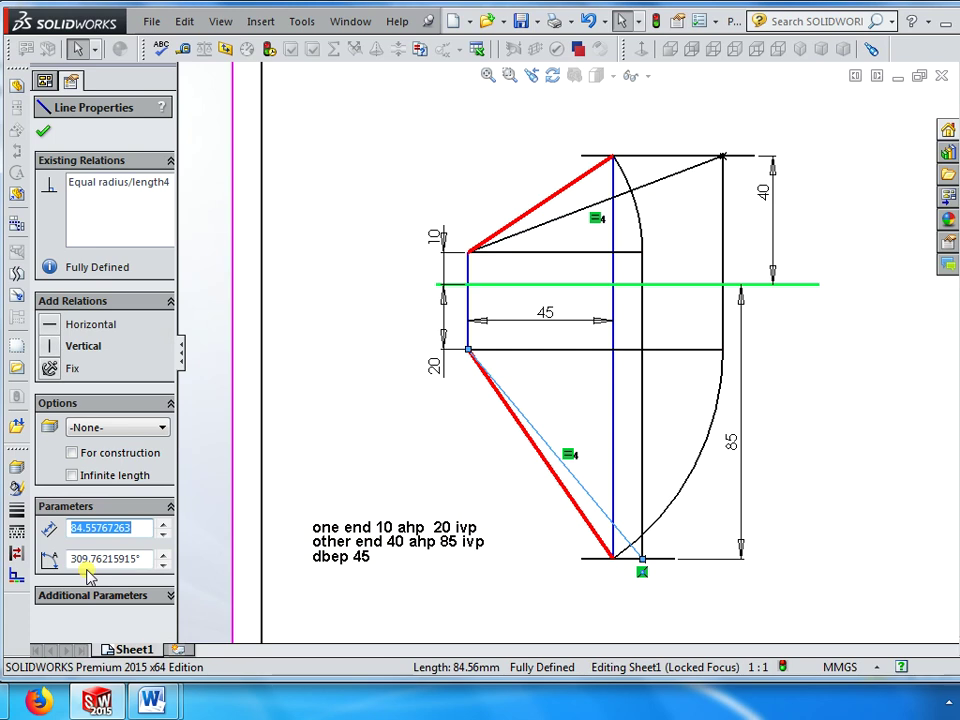
{"action": "left_click", "coordinate": [431, 551]}
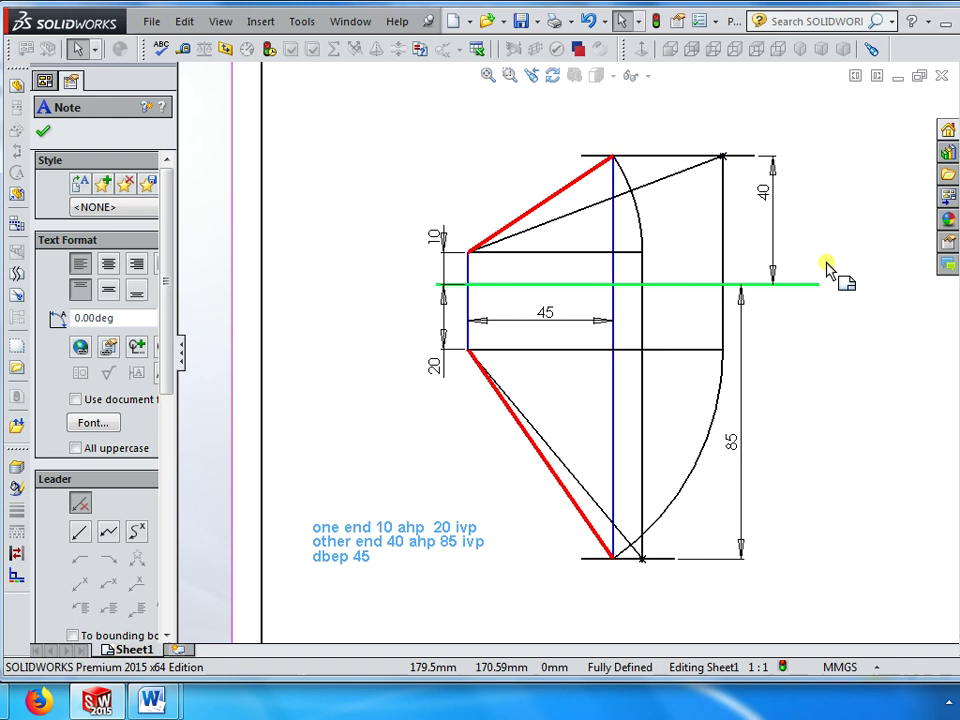
{"action": "left_click", "coordinate": [761, 197]}
{"action": "key", "text": "Delete"}
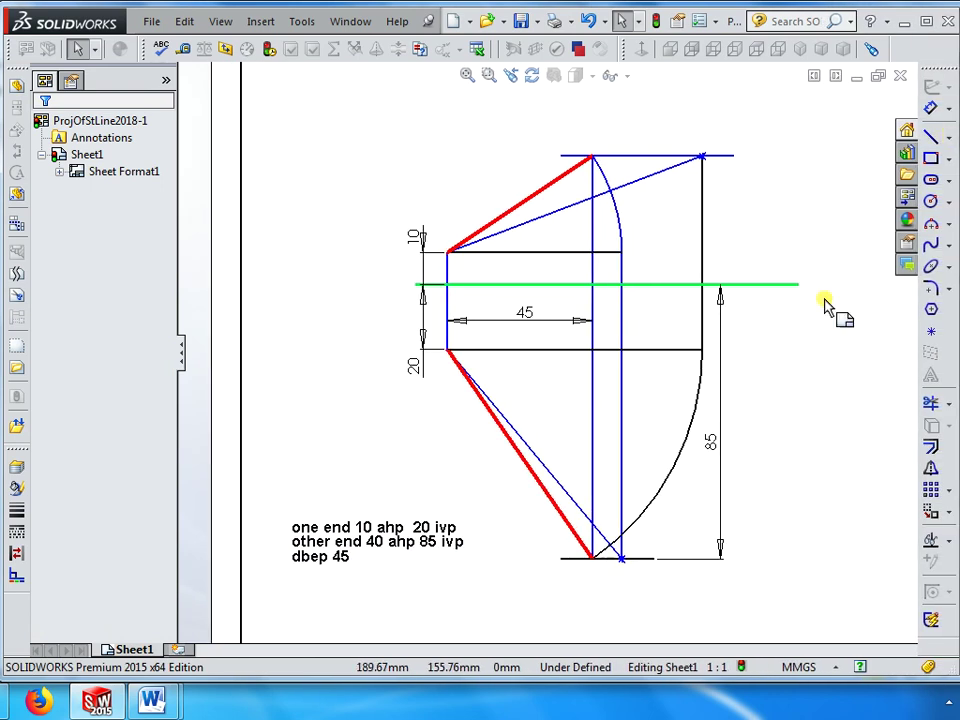
Dimension the upper sloped line at 35° to the horizontal projector line
{"action": "left_click", "coordinate": [930, 107]}
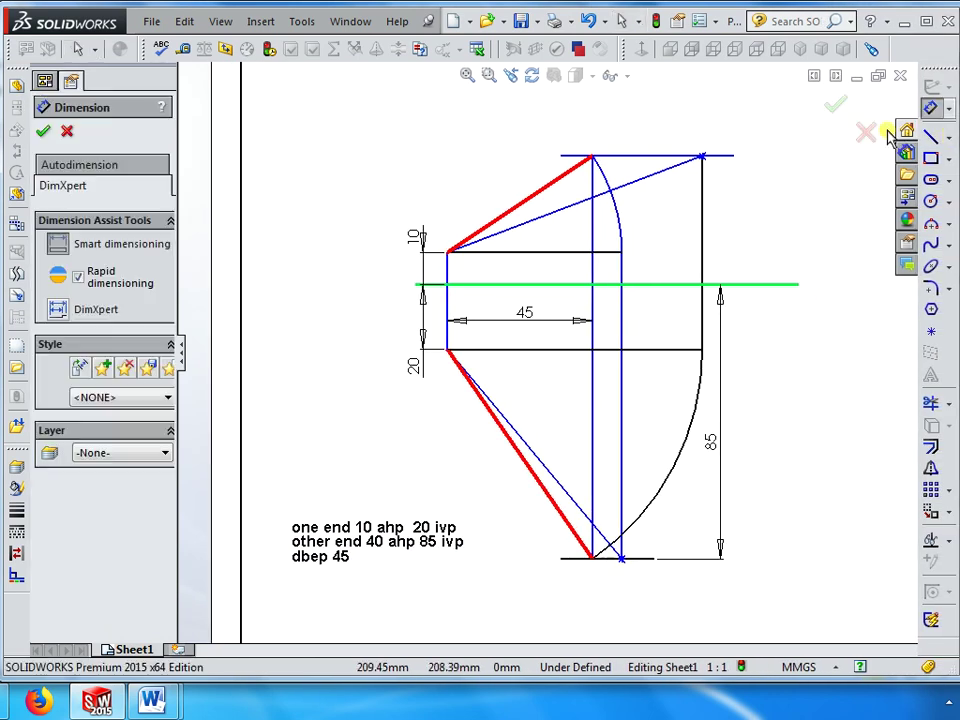
{"action": "left_click", "coordinate": [540, 253]}
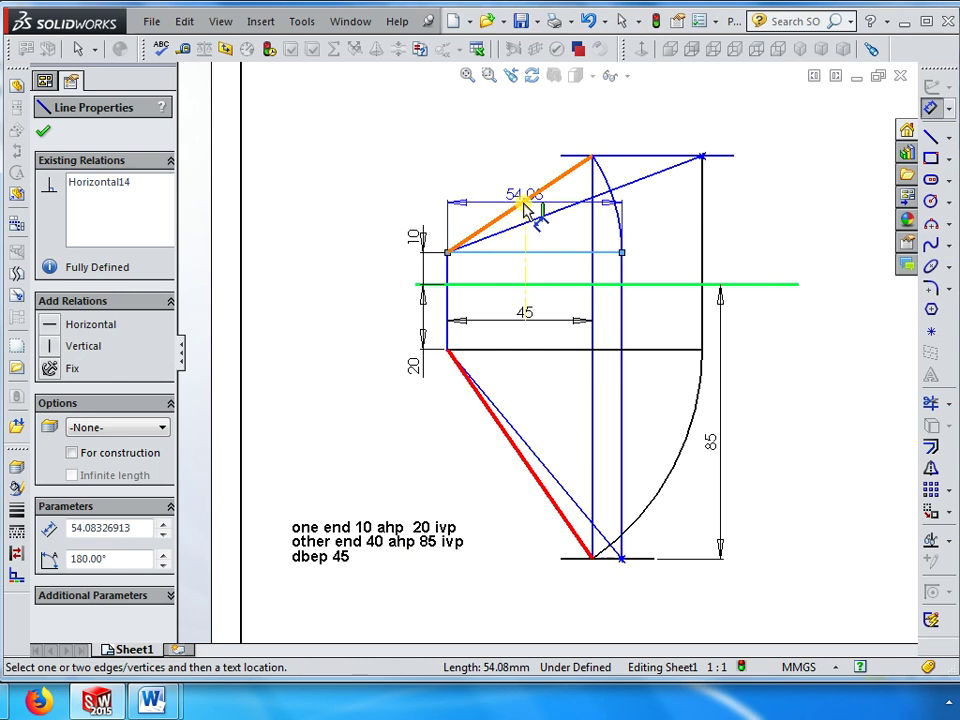
{"action": "left_click", "coordinate": [530, 198]}
{"action": "left_click", "coordinate": [660, 140]}
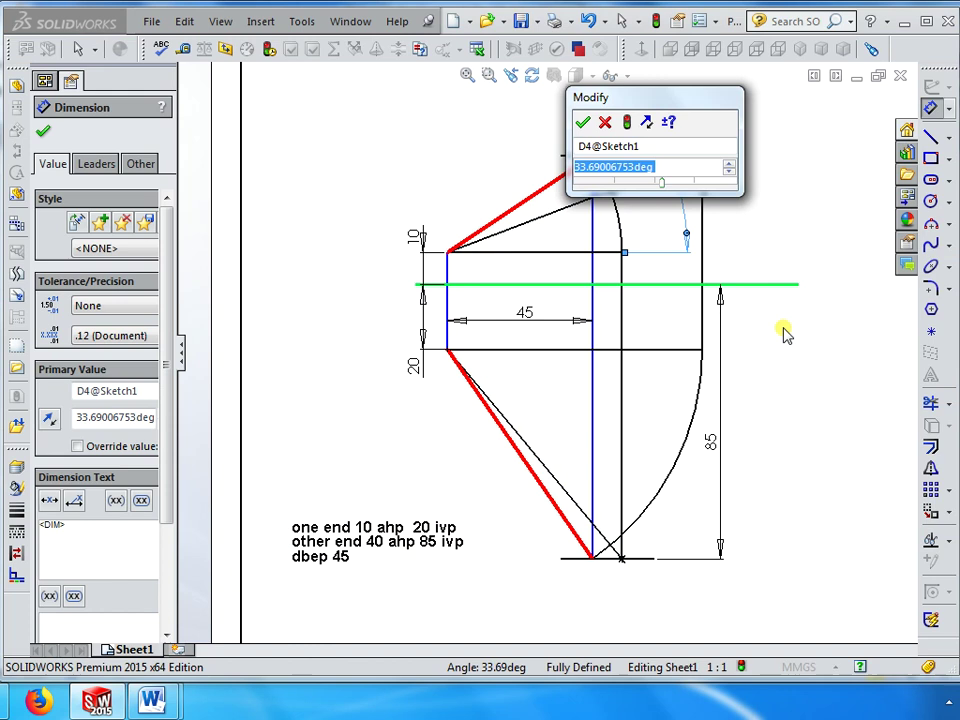
{"action": "type", "text": "35"}
{"action": "key", "text": "Return"}
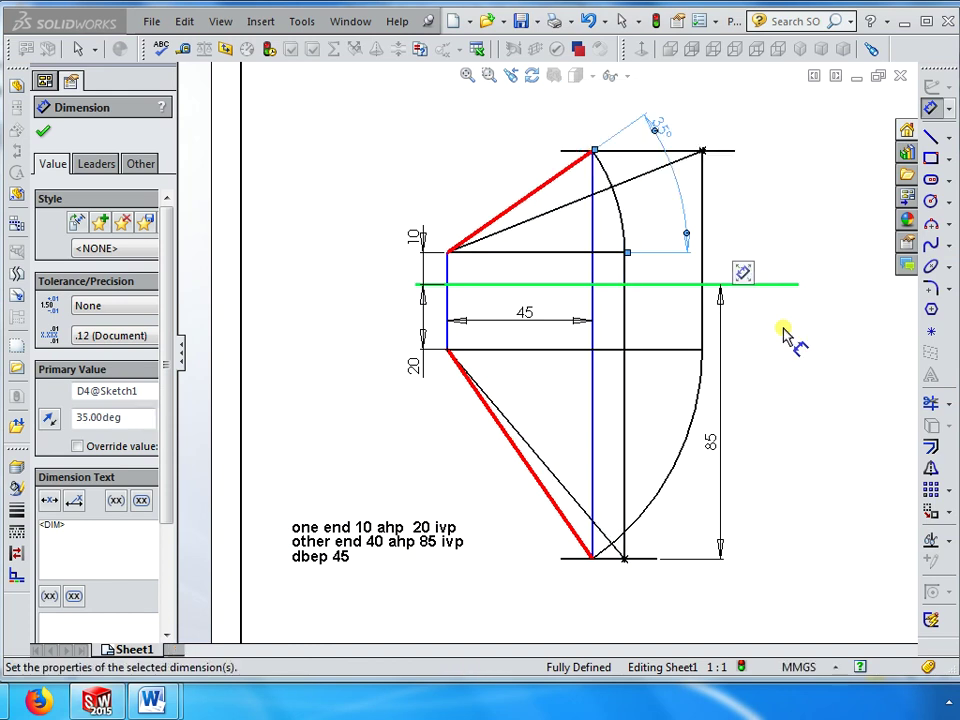
{"action": "key", "text": "Escape"}
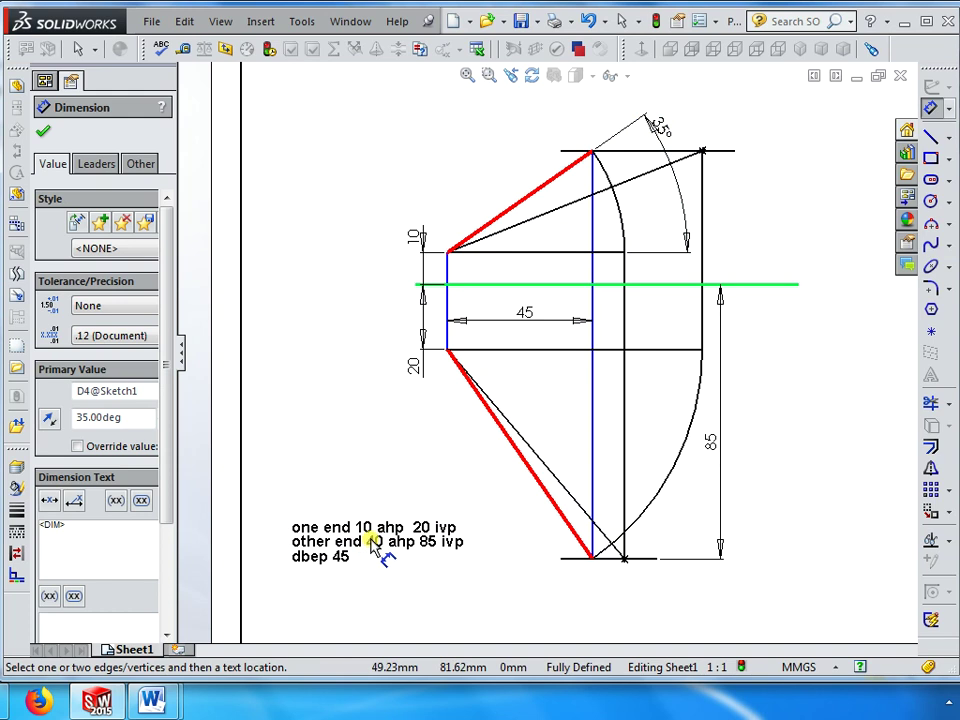
{"action": "key", "text": "Escape"}
{"action": "double_click", "coordinate": [390, 561]}
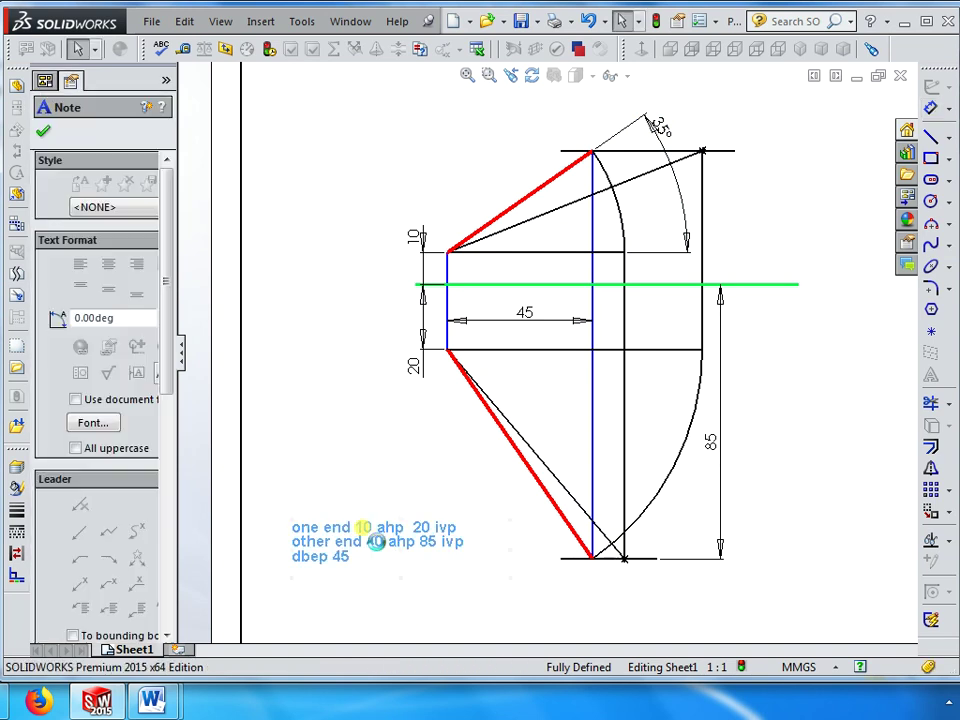
Remove '40 ahp' from the note's second line and add an 'alpha 35' line
{"action": "left_click", "coordinate": [388, 560]}
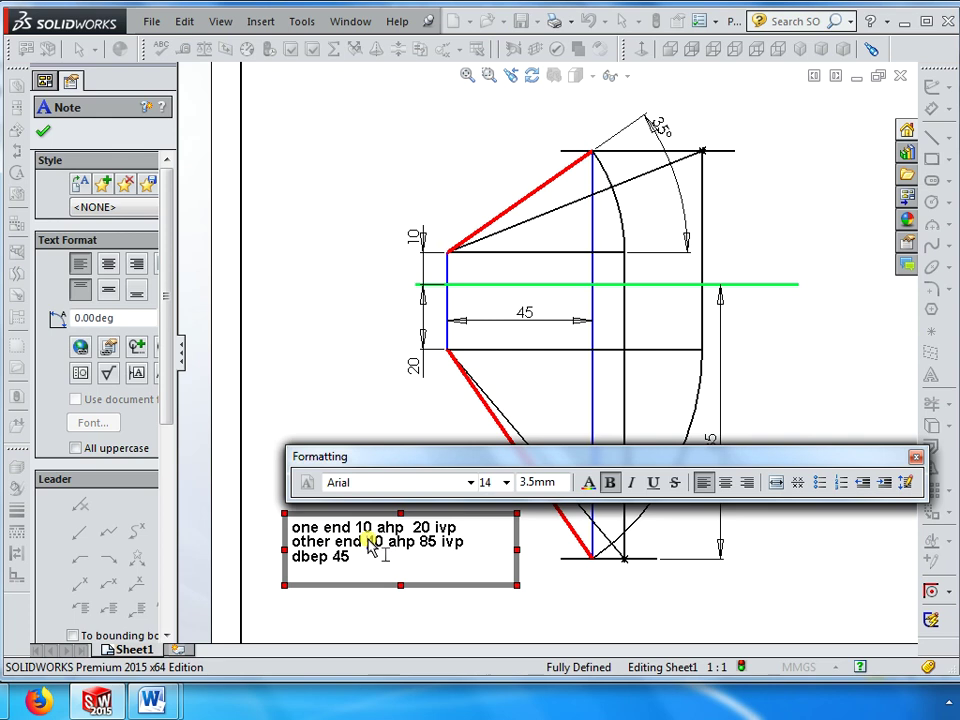
{"action": "left_click_drag", "start_coordinate": [367, 540], "coordinate": [412, 541]}
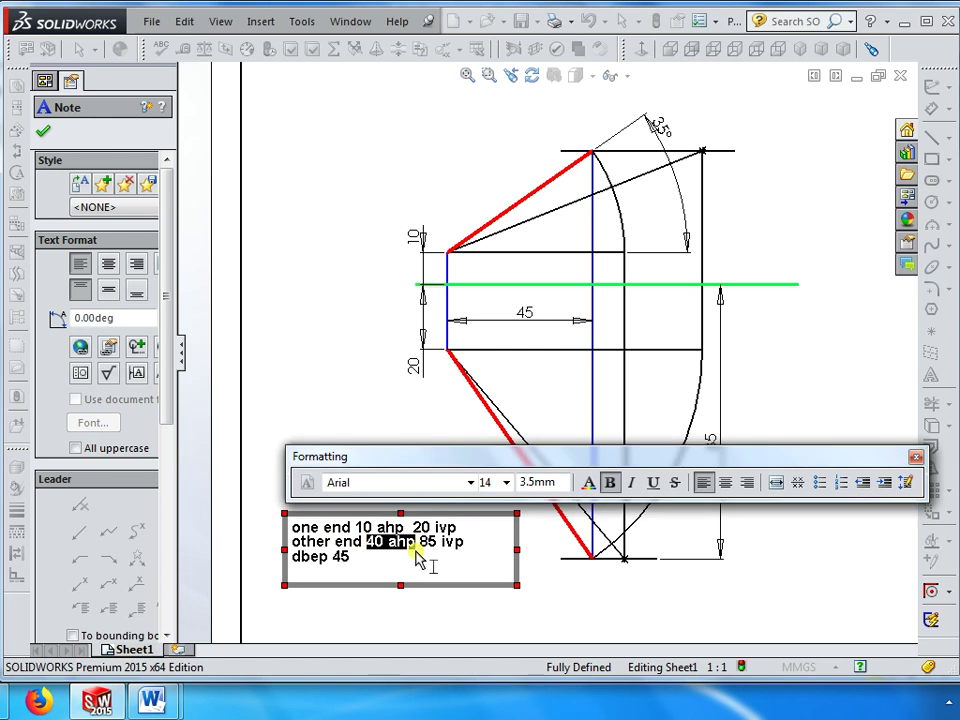
{"action": "key", "text": "Delete"}
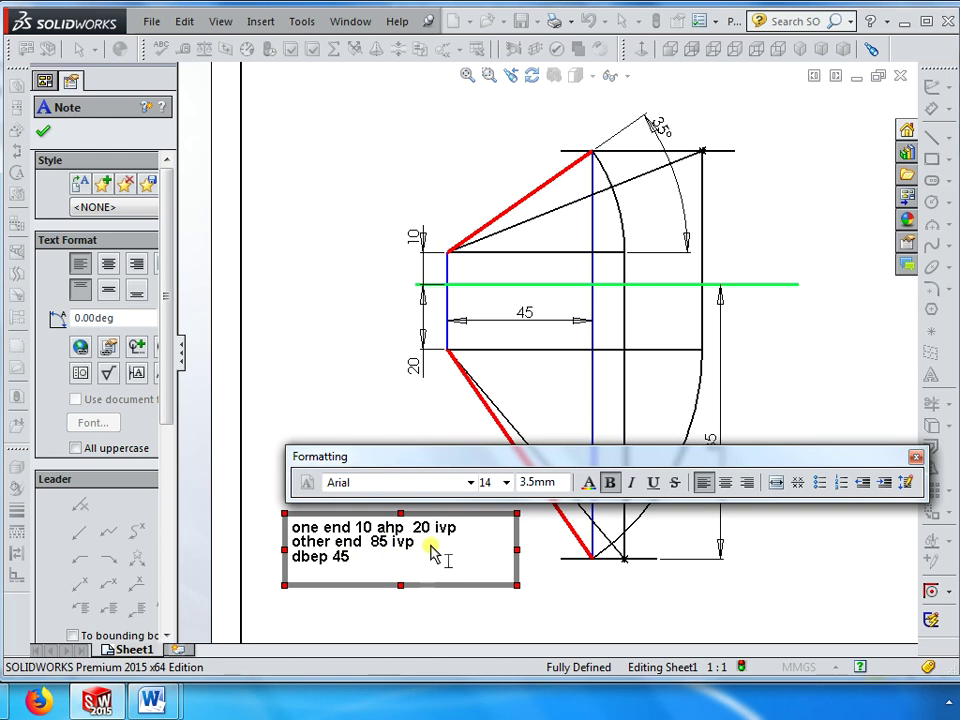
{"action": "left_click", "coordinate": [433, 549]}
{"action": "key", "text": "Return"}
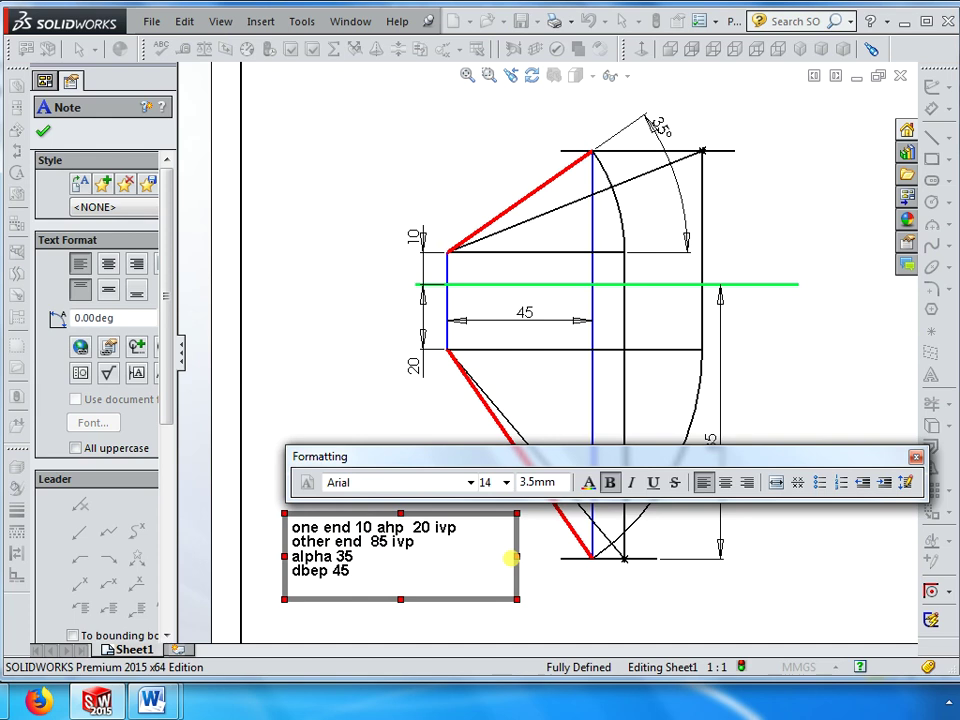
{"action": "left_click", "coordinate": [367, 585]}
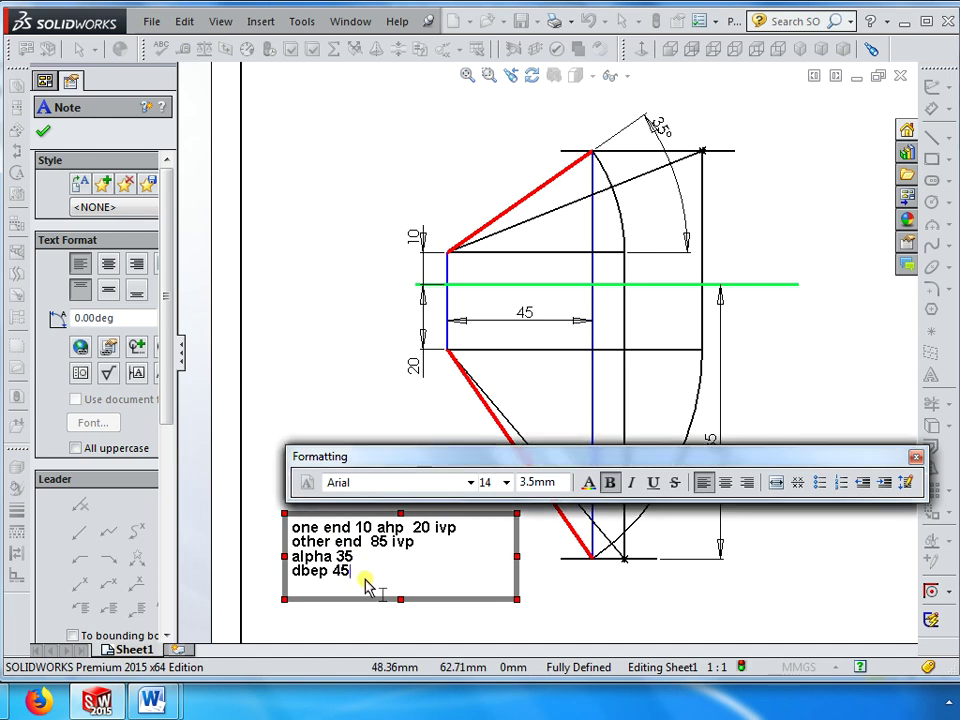
{"action": "left_click", "coordinate": [332, 326]}
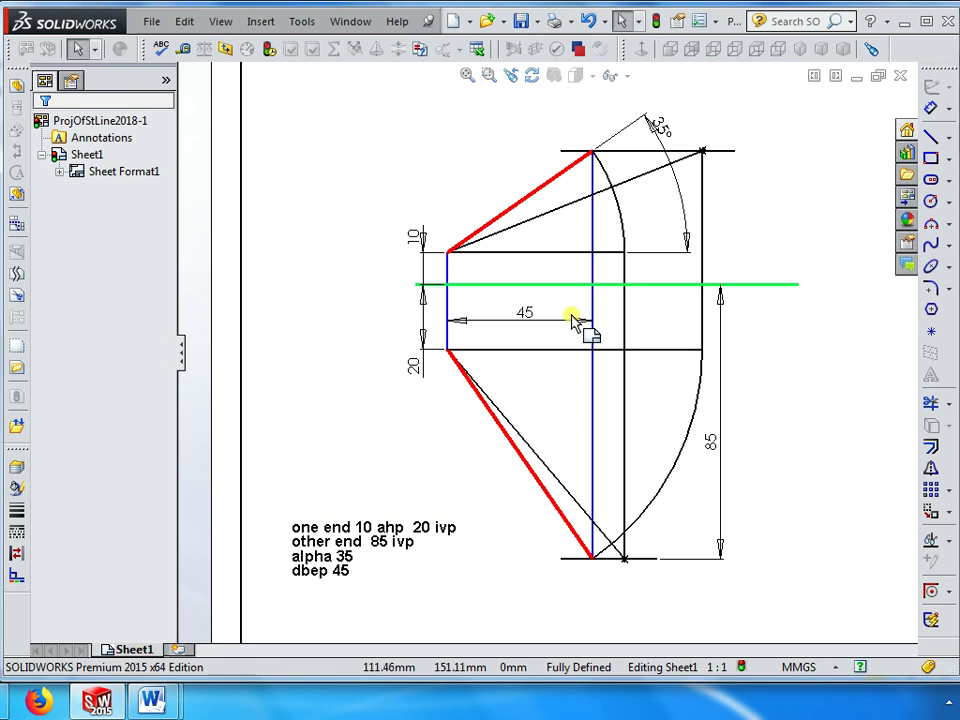
Recheck the true lengths and angles of the upper and lower sloped lines
{"action": "left_click", "coordinate": [551, 222]}
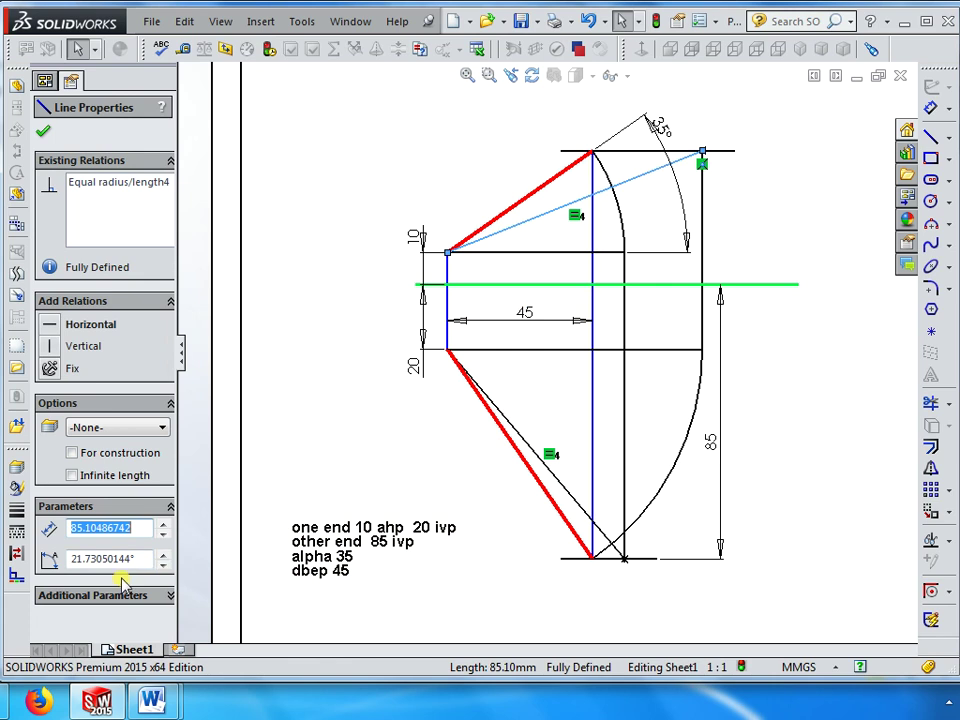
{"action": "left_click", "coordinate": [369, 450]}
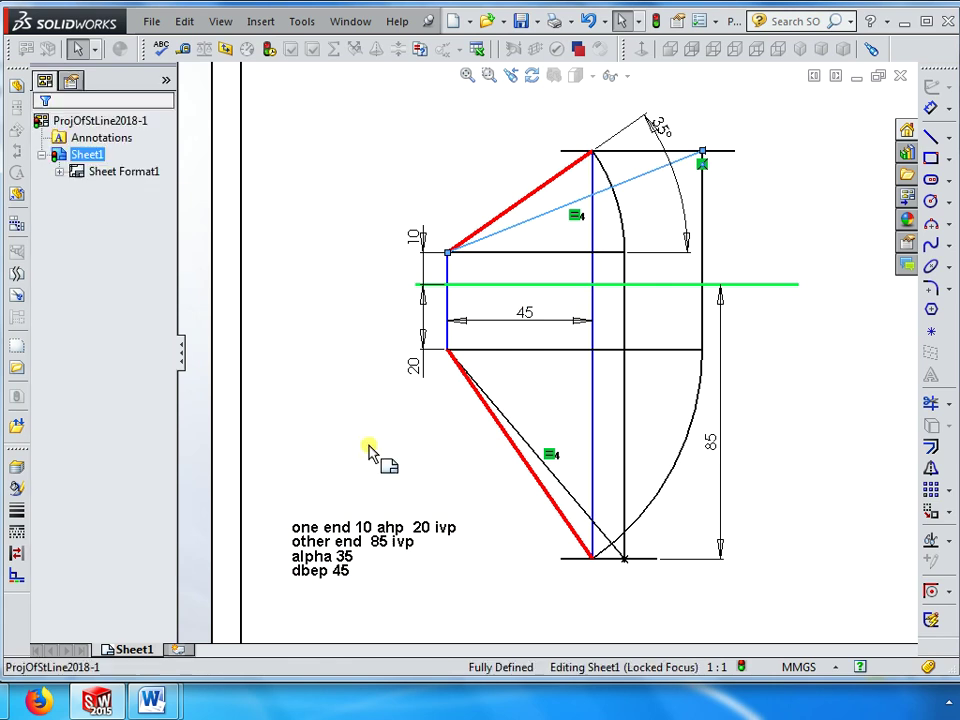
{"action": "left_click", "coordinate": [521, 439]}
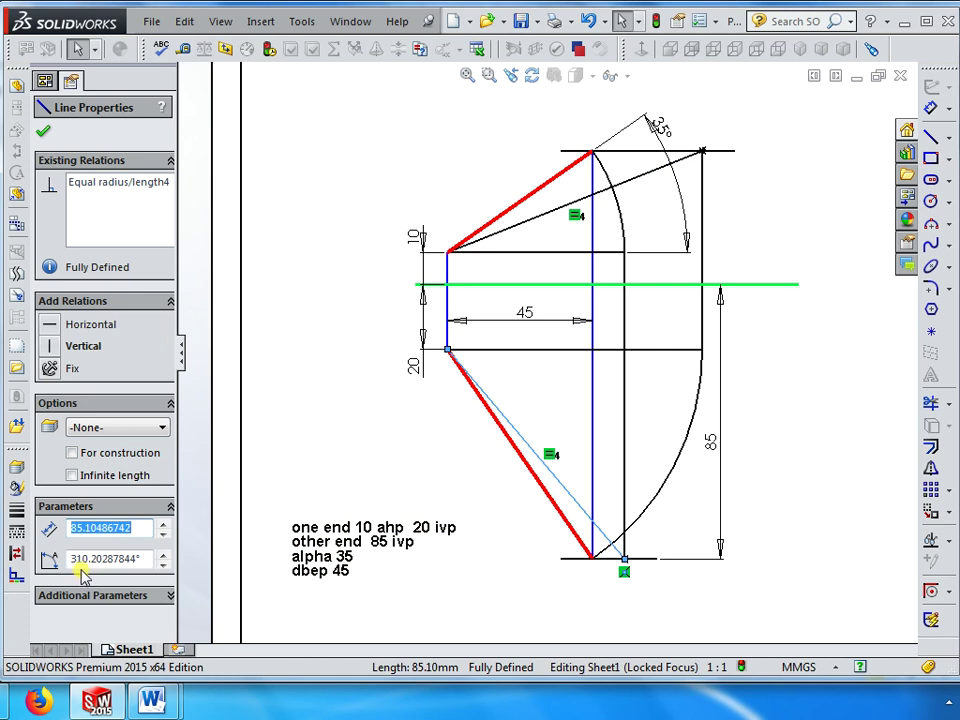
{"action": "left_click_drag", "start_coordinate": [128, 559], "coordinate": [72, 559]}
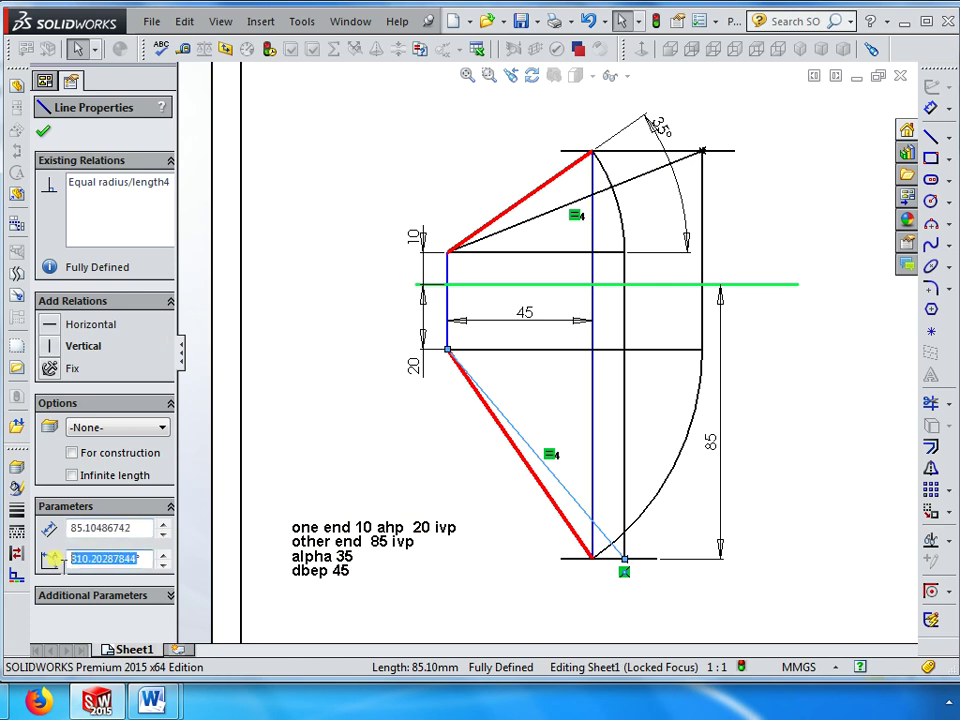
{"action": "left_click", "coordinate": [397, 451]}
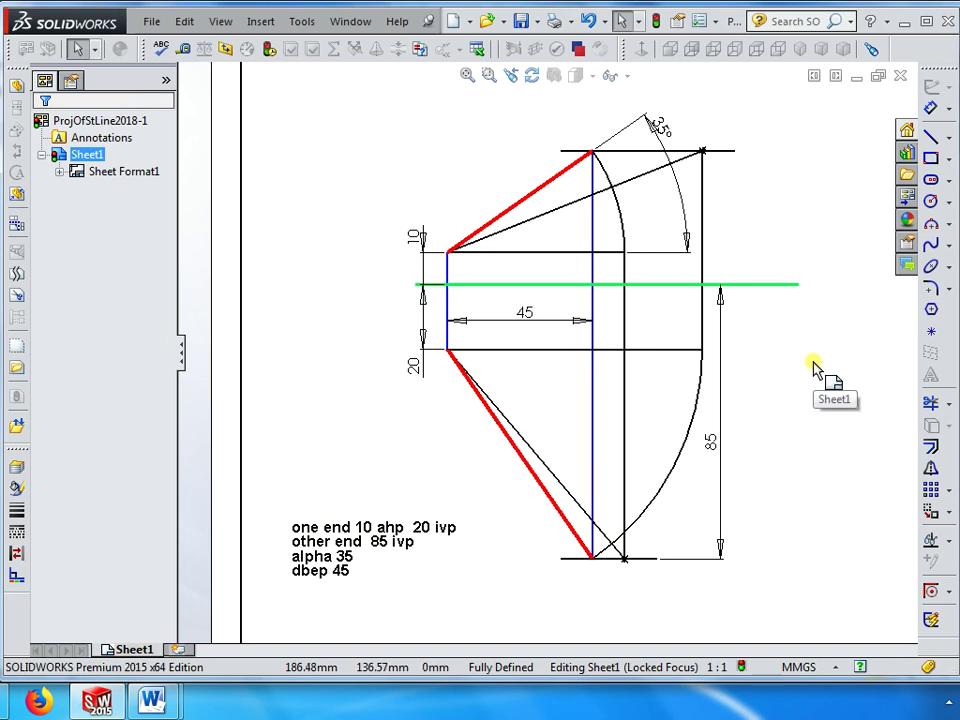
Delete the 35° angle dimension and discard a conflicting 79.06 length dimension on the lower line
{"action": "left_click", "coordinate": [667, 135]}
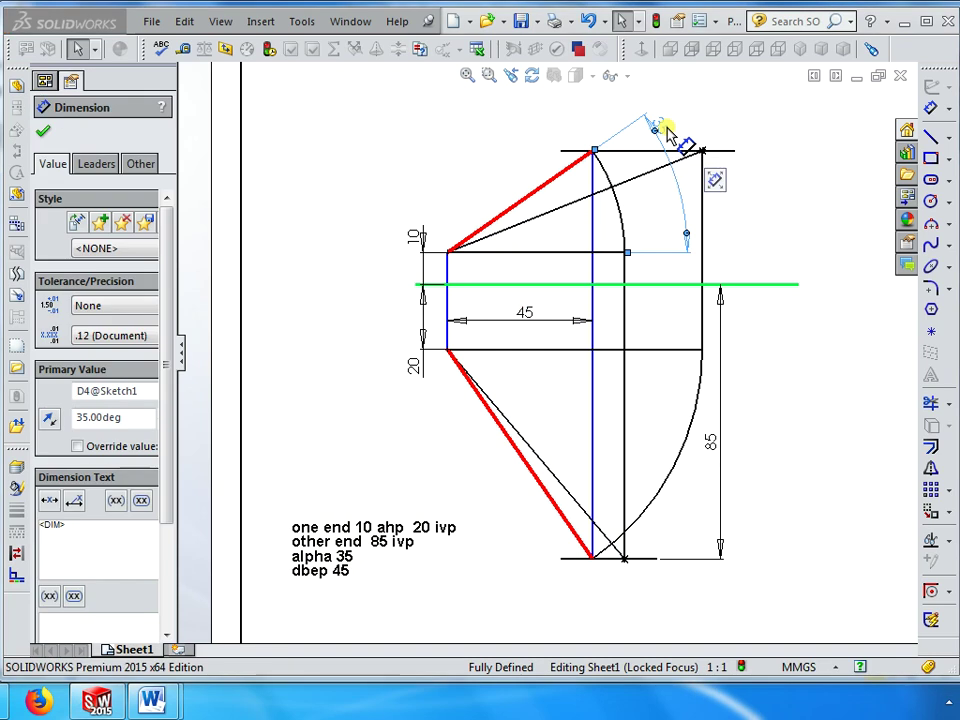
{"action": "key", "text": "Delete"}
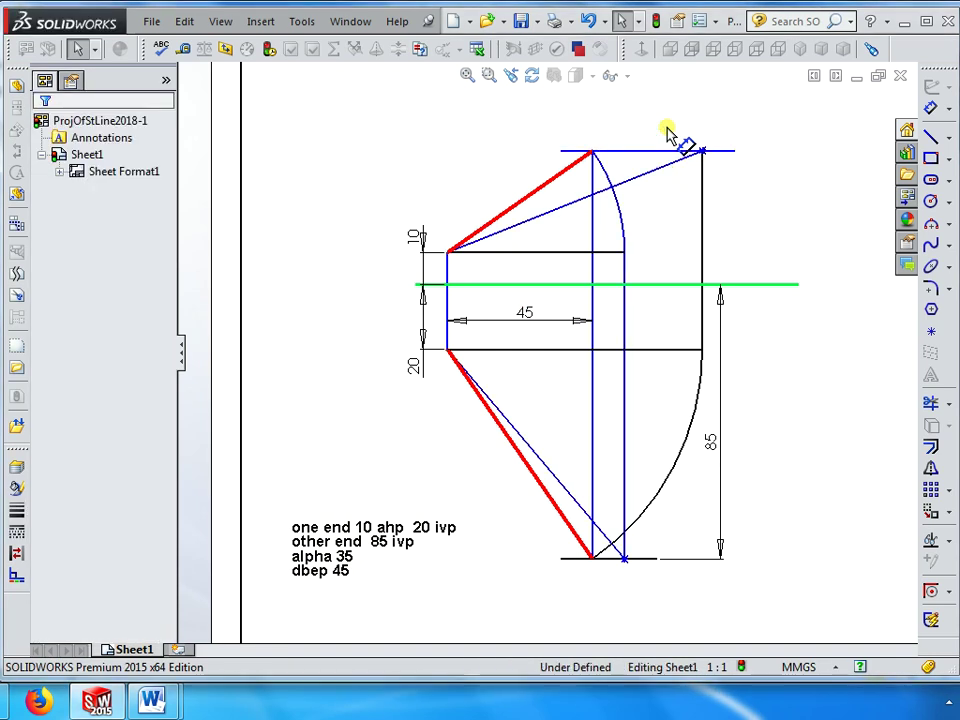
{"action": "left_click", "coordinate": [928, 110]}
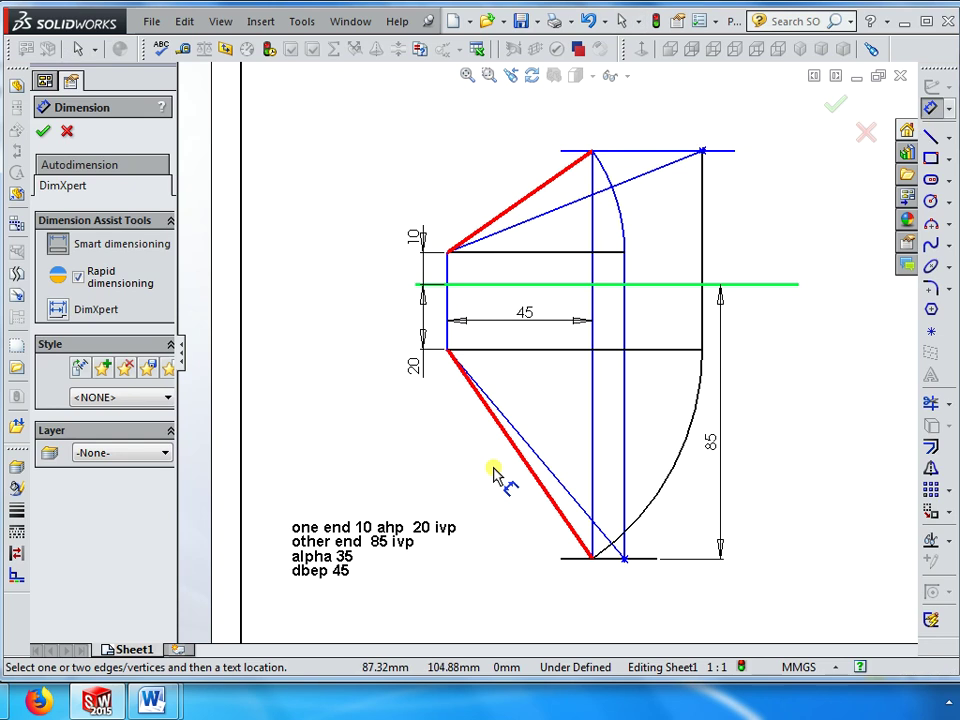
{"action": "left_click", "coordinate": [510, 445]}
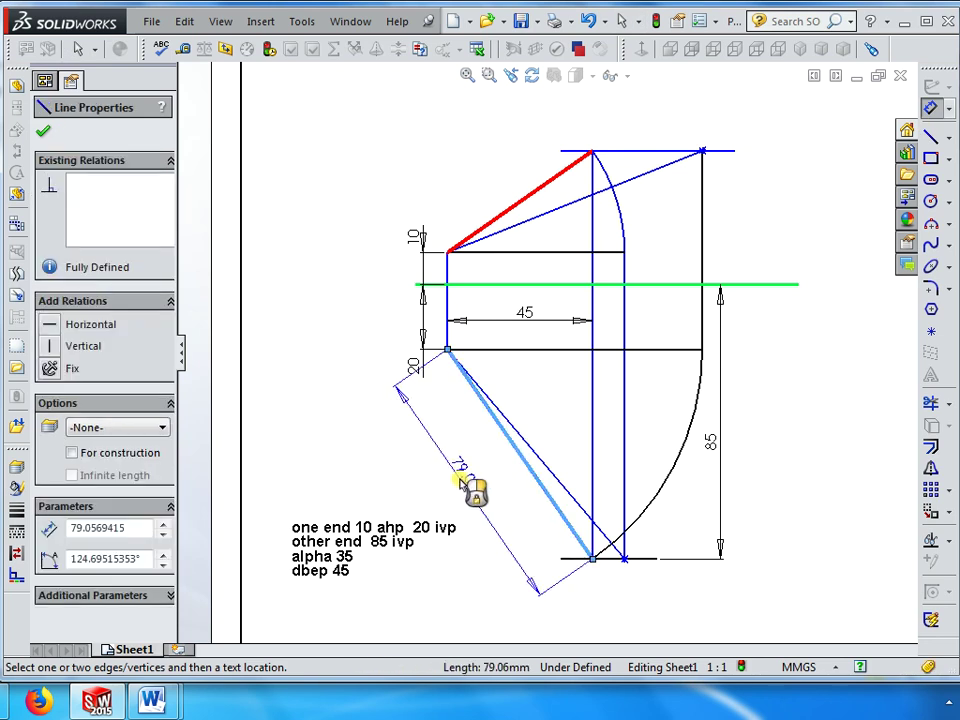
{"action": "left_click", "coordinate": [468, 480]}
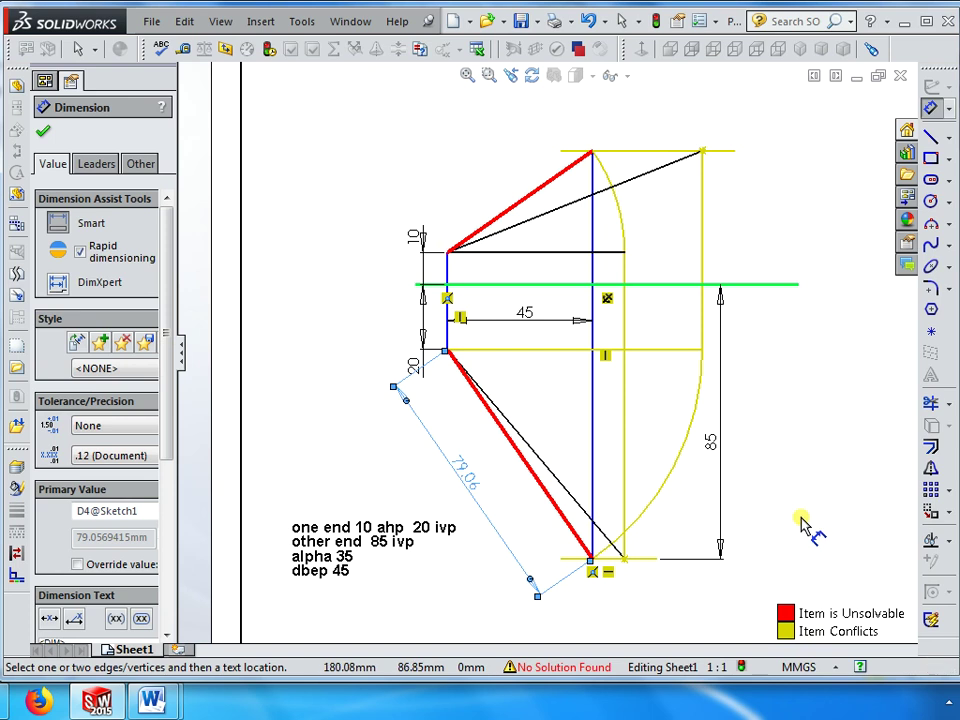
{"action": "key", "text": "Delete"}
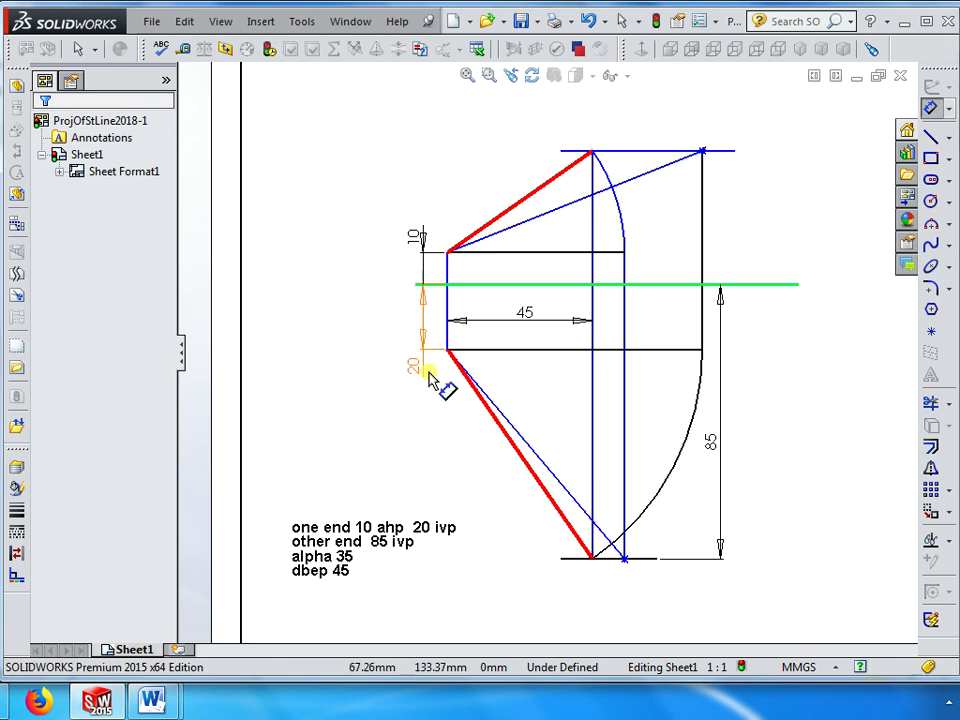
Replace the 85 dimension with a 40 distance from the green reference line to the top line
{"action": "left_click", "coordinate": [716, 449]}
{"action": "key", "text": "Delete"}
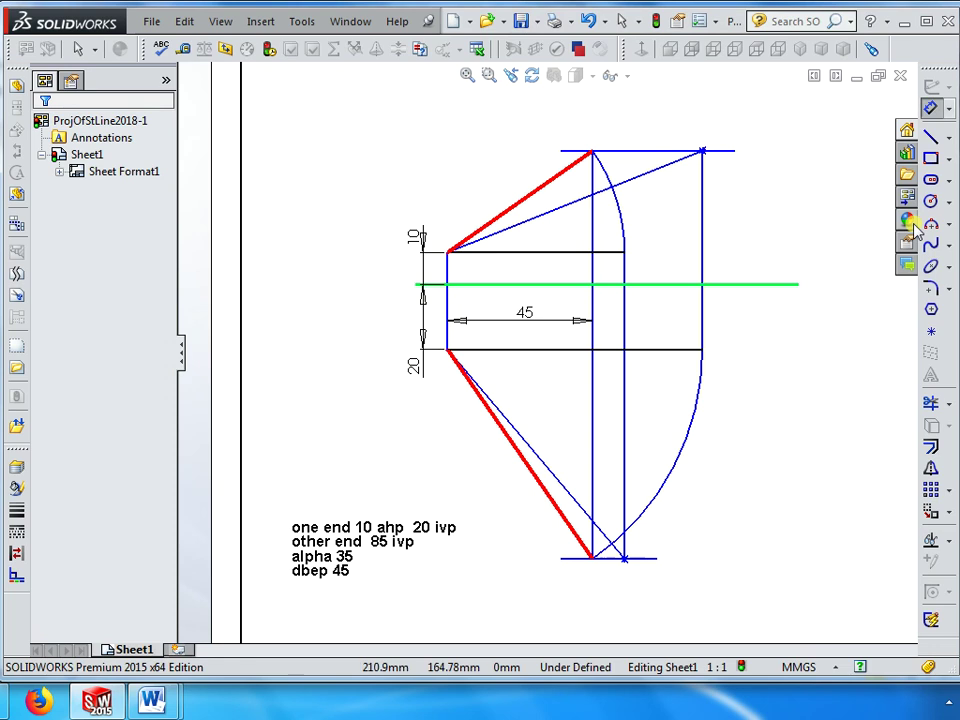
{"action": "left_click", "coordinate": [752, 284]}
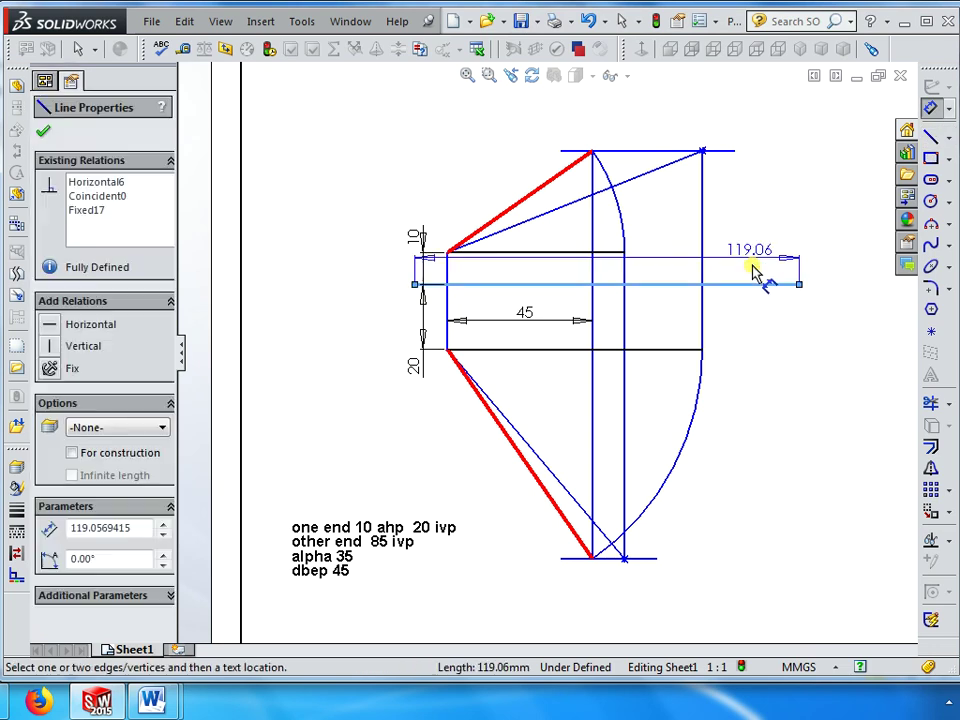
{"action": "left_click", "coordinate": [729, 152]}
{"action": "left_click", "coordinate": [762, 203]}
{"action": "type", "text": "40"}
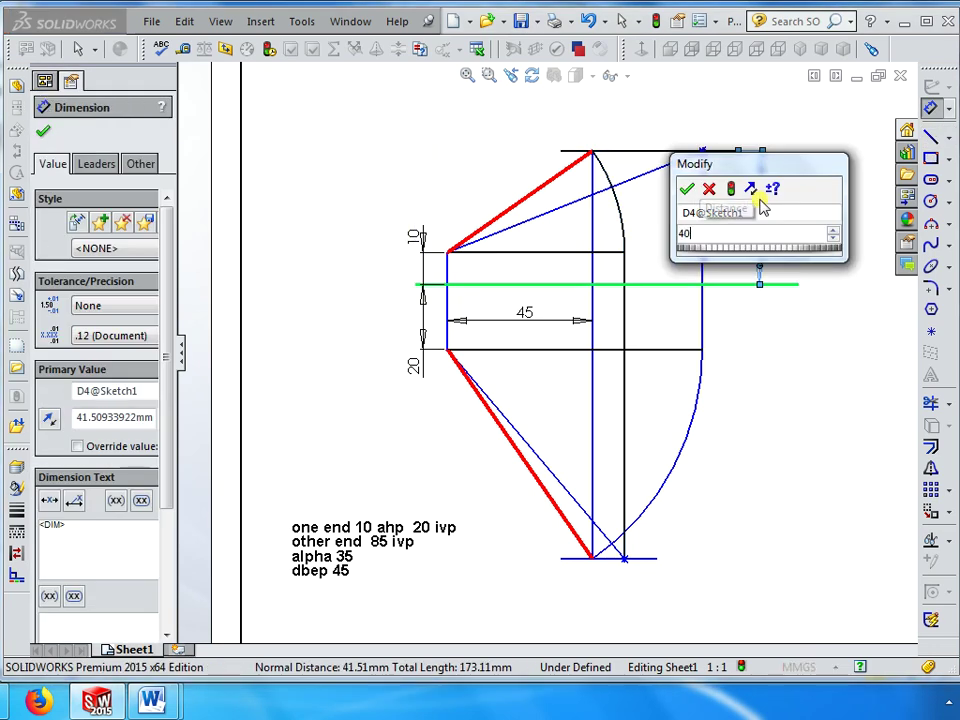
{"action": "key", "text": "Return"}
Dimension the lower red line to 80 long and delete the given-data note
{"action": "left_click", "coordinate": [552, 497]}
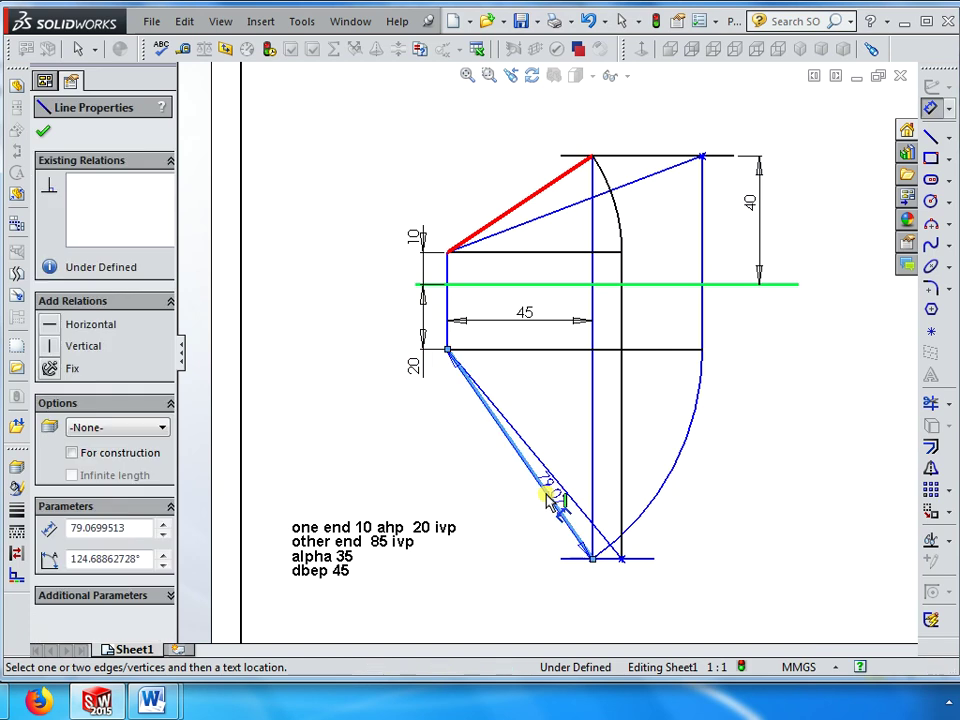
{"action": "left_click", "coordinate": [503, 515]}
{"action": "type", "text": "80"}
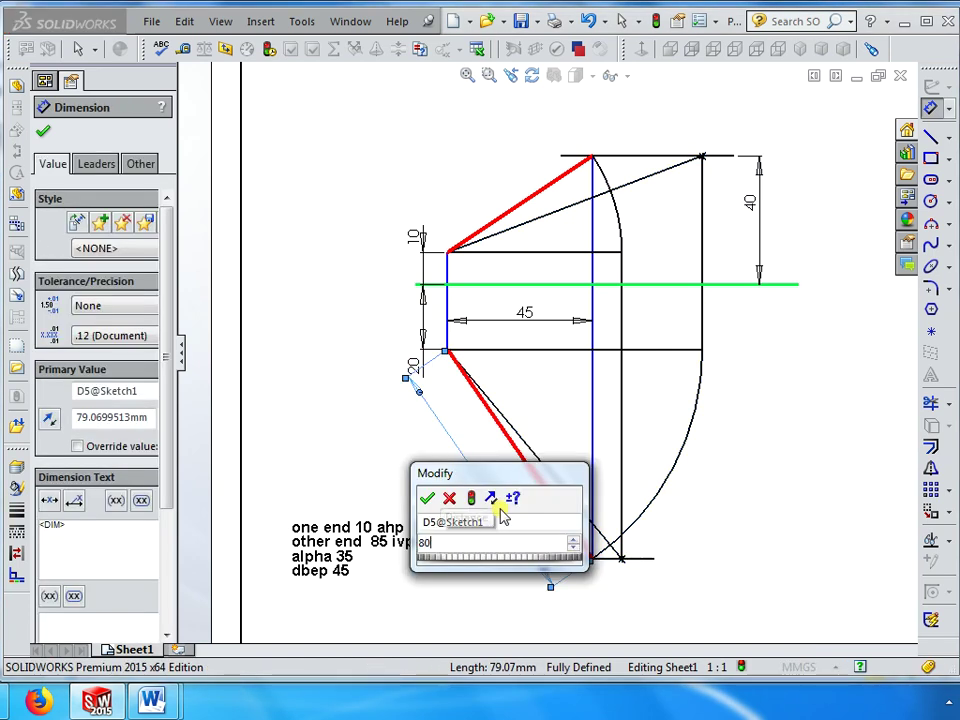
{"action": "key", "text": "Return"}
{"action": "left_click", "coordinate": [788, 528]}
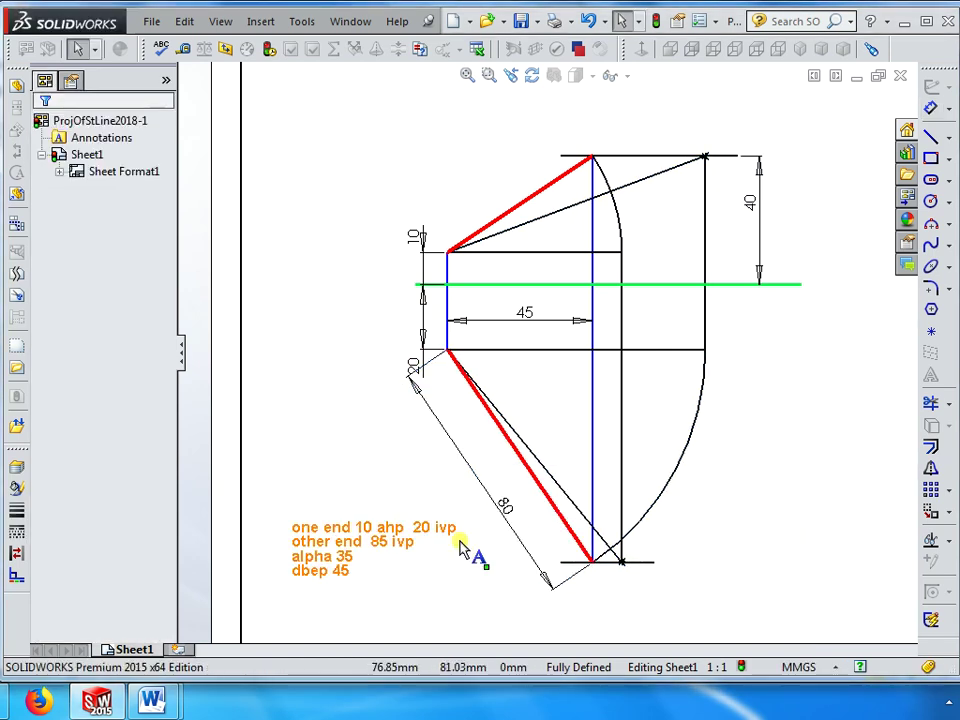
{"action": "left_click", "coordinate": [420, 533]}
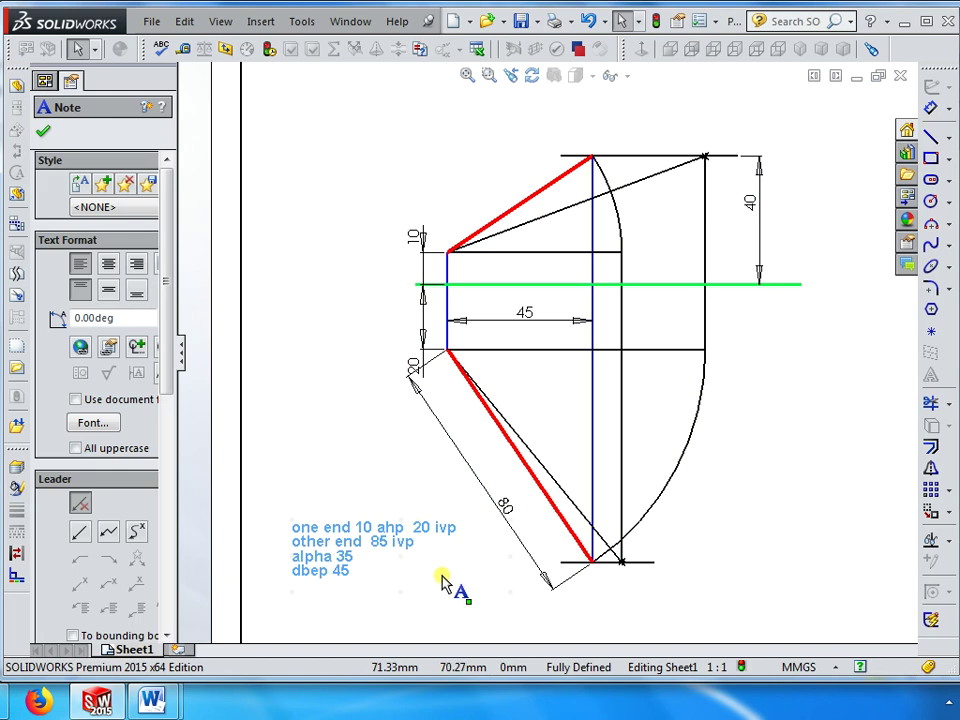
{"action": "key", "text": "Delete"}
Check both thin diagonal lines: each 85.44 mm long, inclined at 20.56° and 309.27°
{"action": "mouse_move", "coordinate": [134, 649]}
{"action": "left_mouse_down"}
{"action": "mouse_move", "coordinate": [204, 456]}
{"action": "mouse_move", "coordinate": [268, 514]}
{"action": "mouse_move", "coordinate": [306, 495]}
{"action": "mouse_move", "coordinate": [296, 487]}
{"action": "mouse_move", "coordinate": [330, 499]}
{"action": "mouse_move", "coordinate": [343, 270]}
{"action": "mouse_move", "coordinate": [364, 246]}
{"action": "mouse_move", "coordinate": [386, 274]}
{"action": "mouse_move", "coordinate": [404, 370]}
{"action": "mouse_move", "coordinate": [568, 424]}
{"action": "mouse_move", "coordinate": [776, 266]}
{"action": "mouse_move", "coordinate": [760, 200]}
{"action": "mouse_move", "coordinate": [771, 184]}
{"action": "mouse_move", "coordinate": [611, 553]}
{"action": "mouse_move", "coordinate": [514, 536]}
{"action": "mouse_move", "coordinate": [522, 560]}
{"action": "mouse_move", "coordinate": [514, 521]}
{"action": "left_mouse_up"}
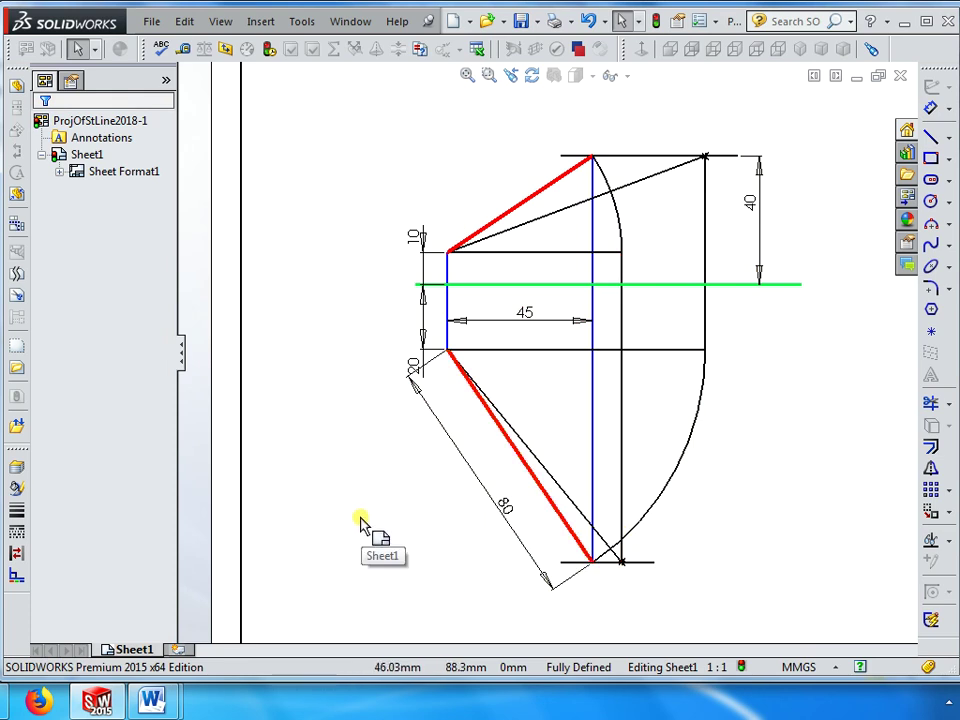
{"action": "left_click", "coordinate": [537, 232]}
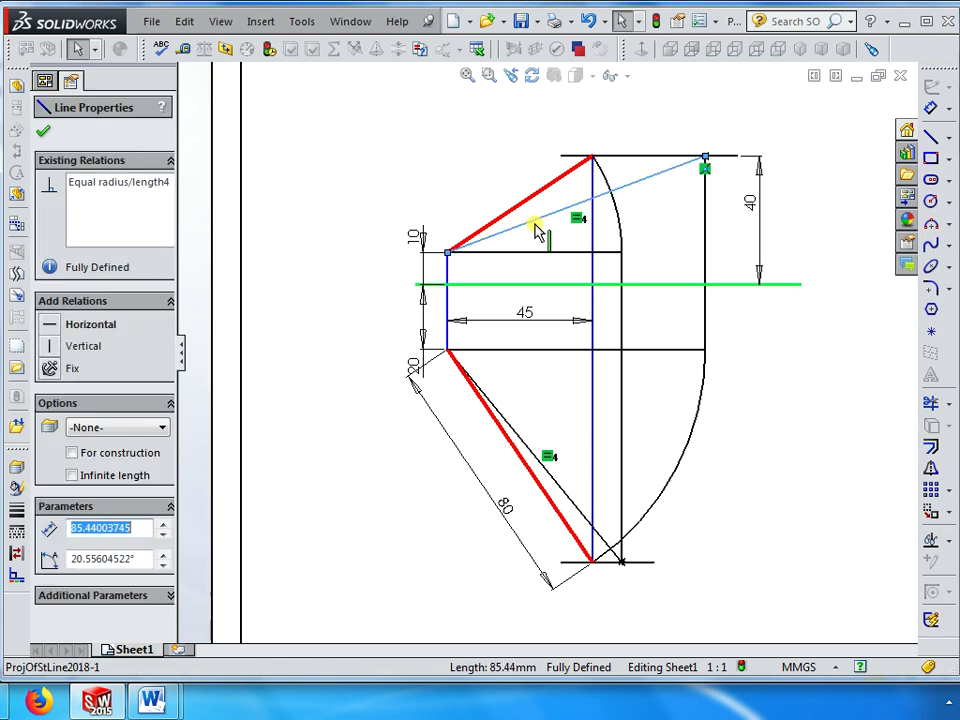
{"action": "left_click", "coordinate": [140, 558]}
{"action": "double_click", "coordinate": [142, 558]}
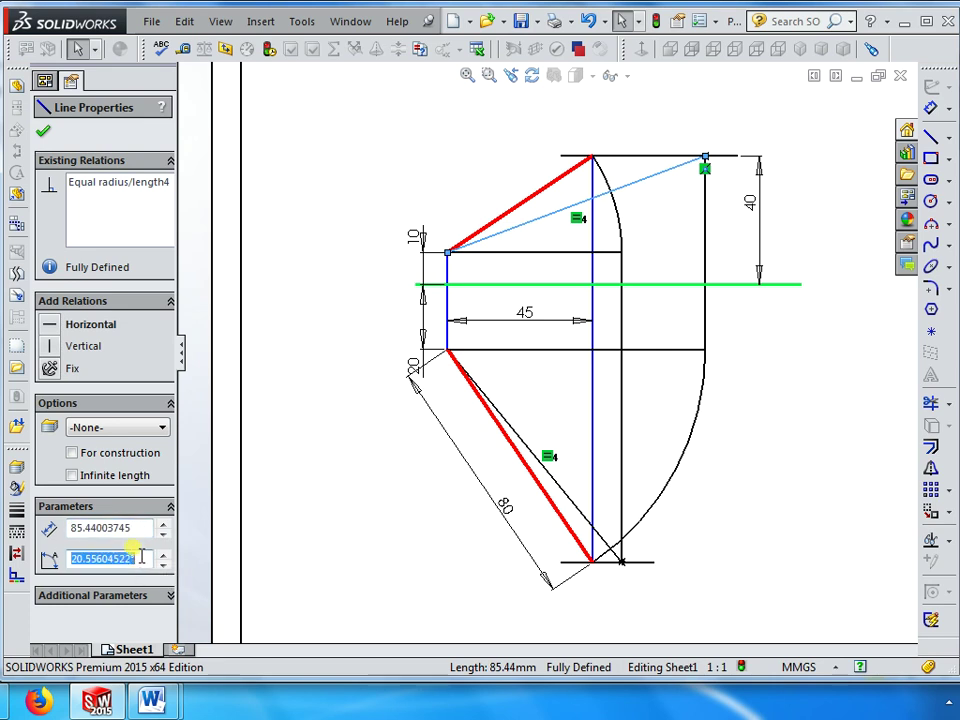
{"action": "left_click", "coordinate": [345, 527]}
{"action": "left_click", "coordinate": [527, 446]}
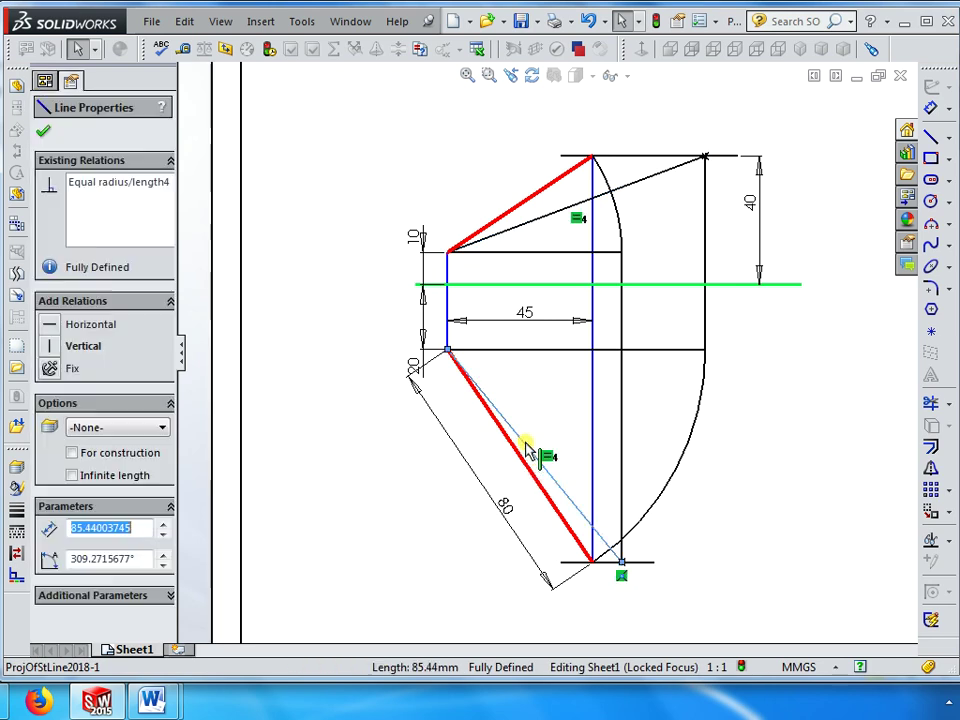
{"action": "left_click", "coordinate": [140, 558]}
{"action": "double_click", "coordinate": [140, 558]}
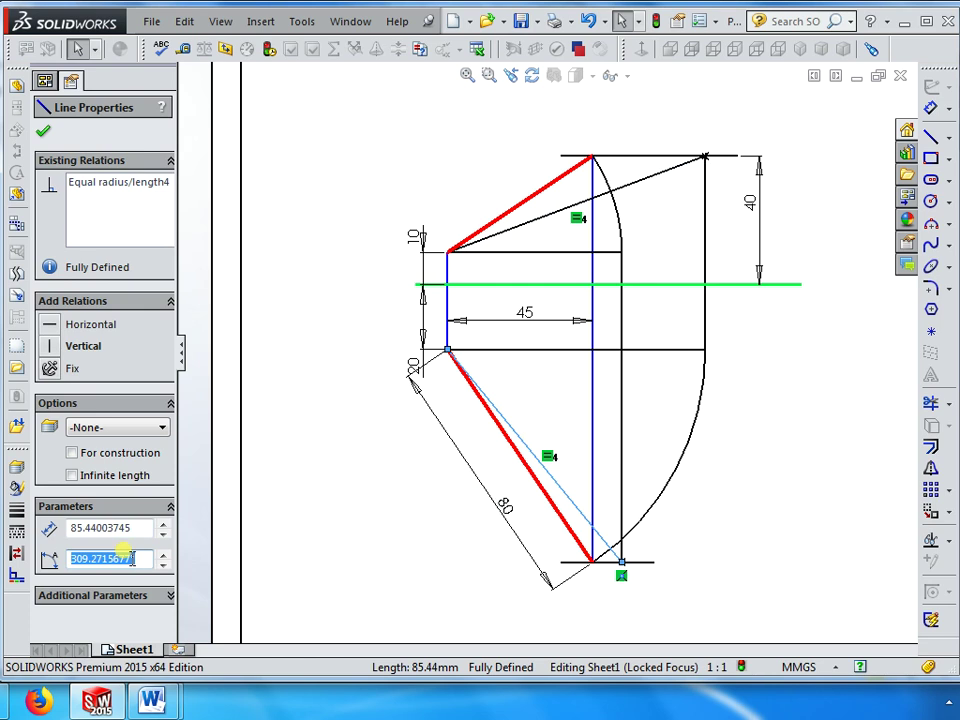
Delete the 40 distance and 80 length dimensions
{"action": "left_click", "coordinate": [796, 455]}
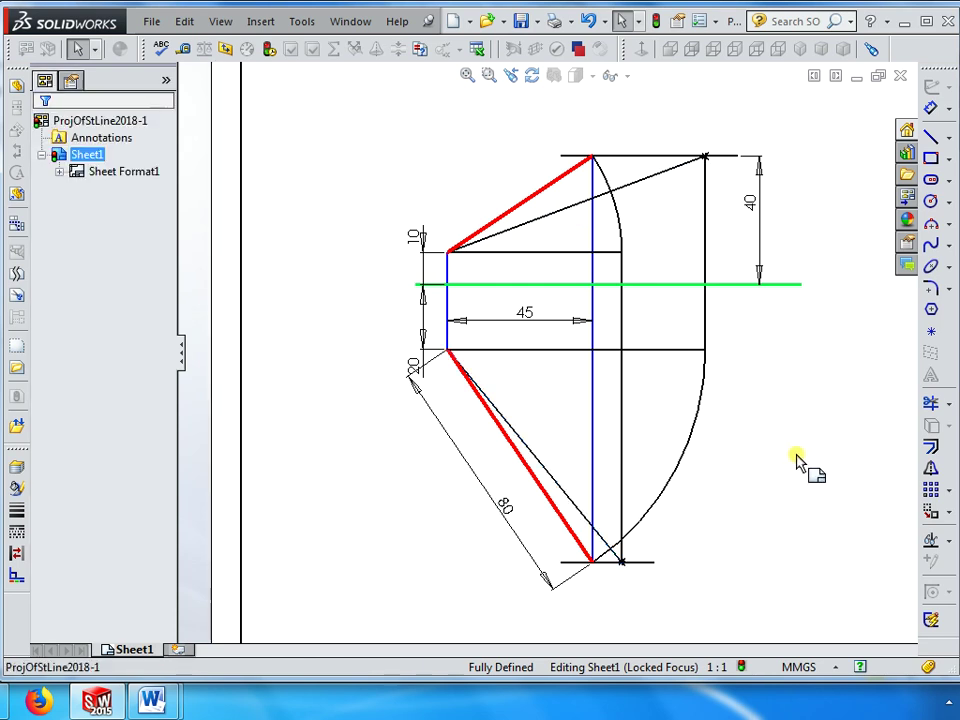
{"action": "left_click", "coordinate": [758, 212]}
{"action": "key", "text": "Delete"}
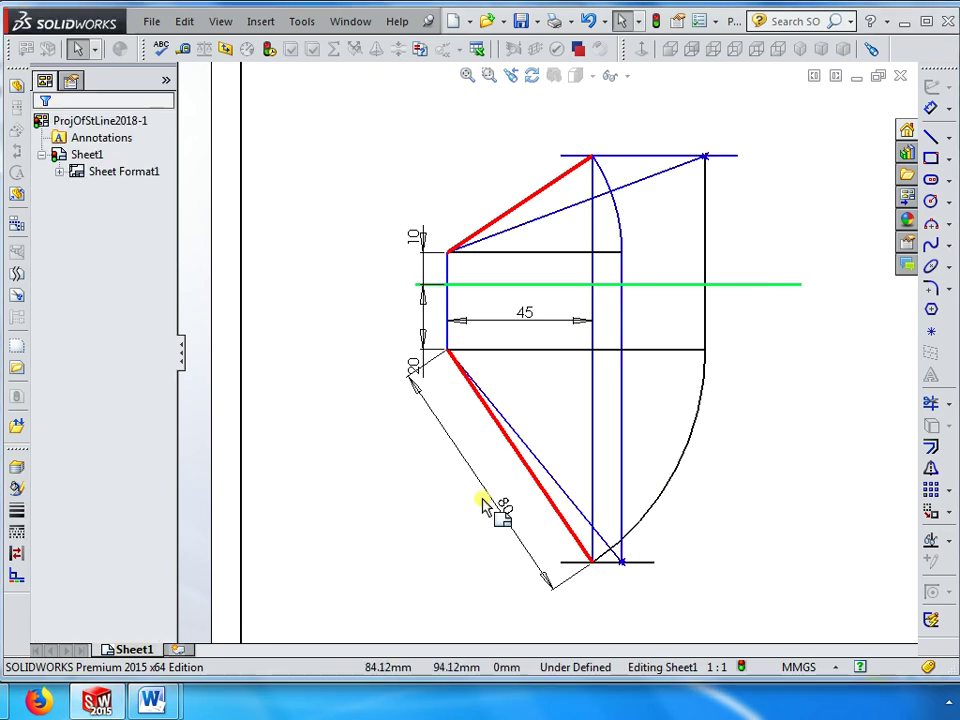
{"action": "left_click", "coordinate": [505, 505]}
{"action": "key", "text": "Delete"}
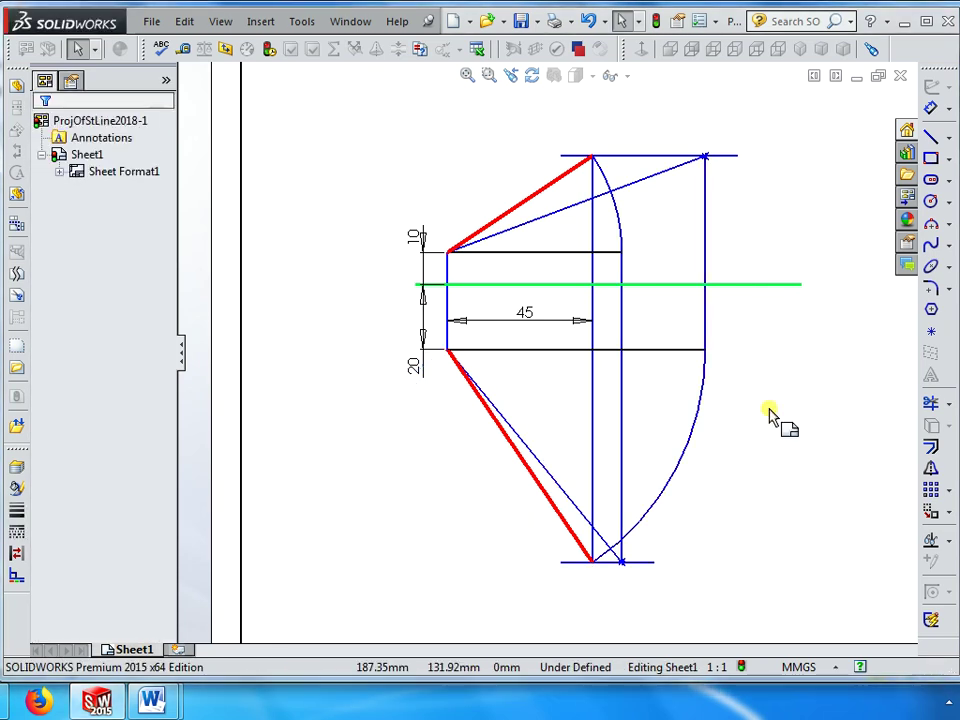
Dimension the upper red line to a length of 55
{"action": "left_click", "coordinate": [932, 108]}
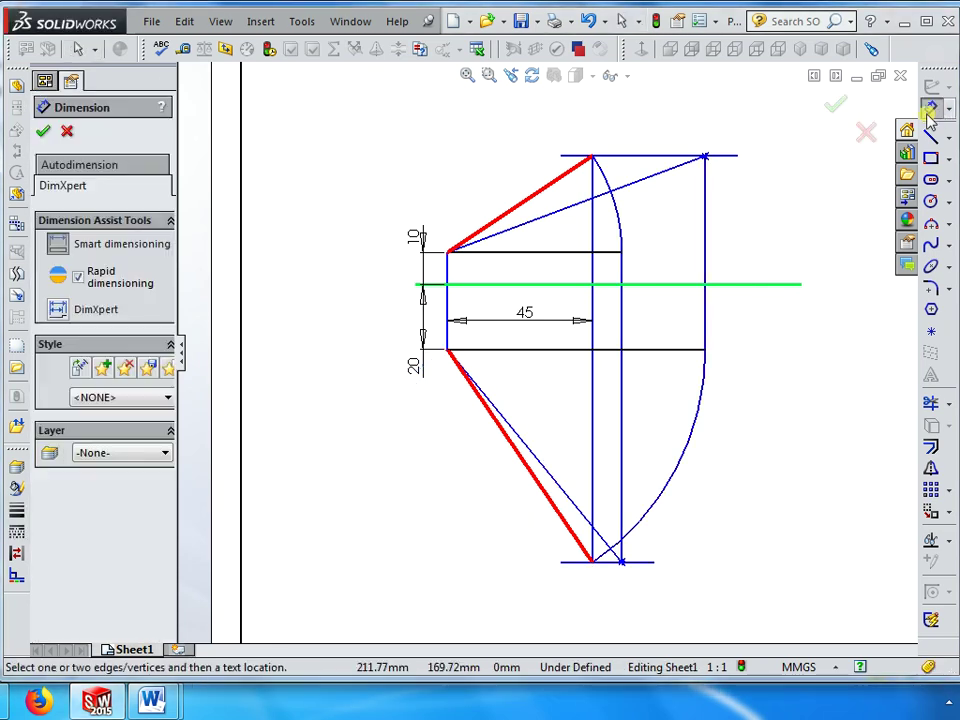
{"action": "left_click", "coordinate": [520, 204]}
{"action": "left_click", "coordinate": [454, 177]}
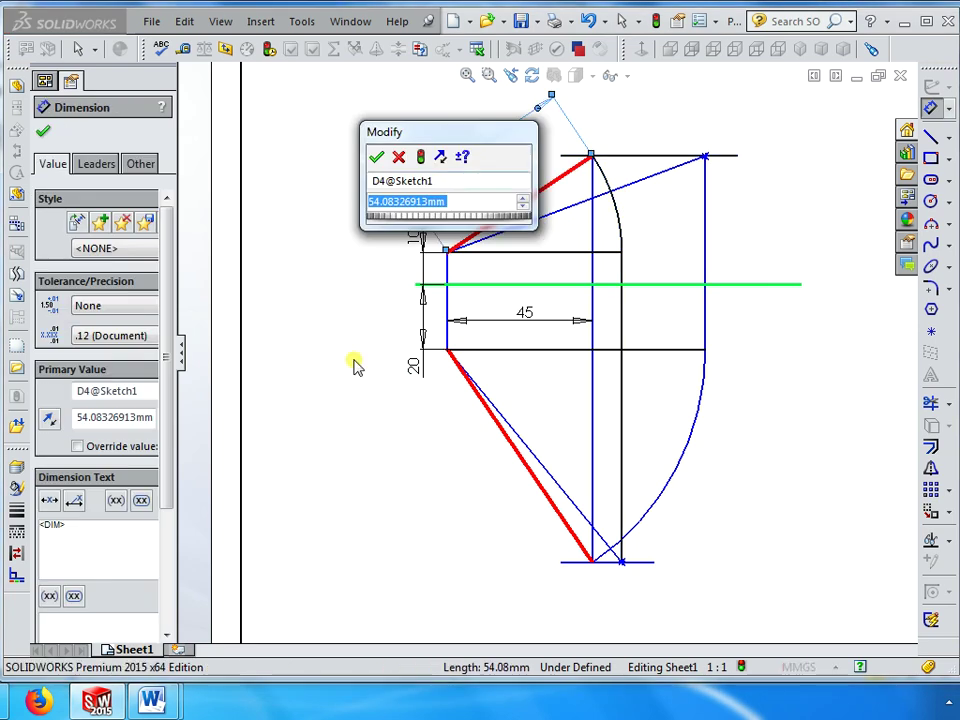
{"action": "type", "text": "55"}
{"action": "key", "text": "Return"}
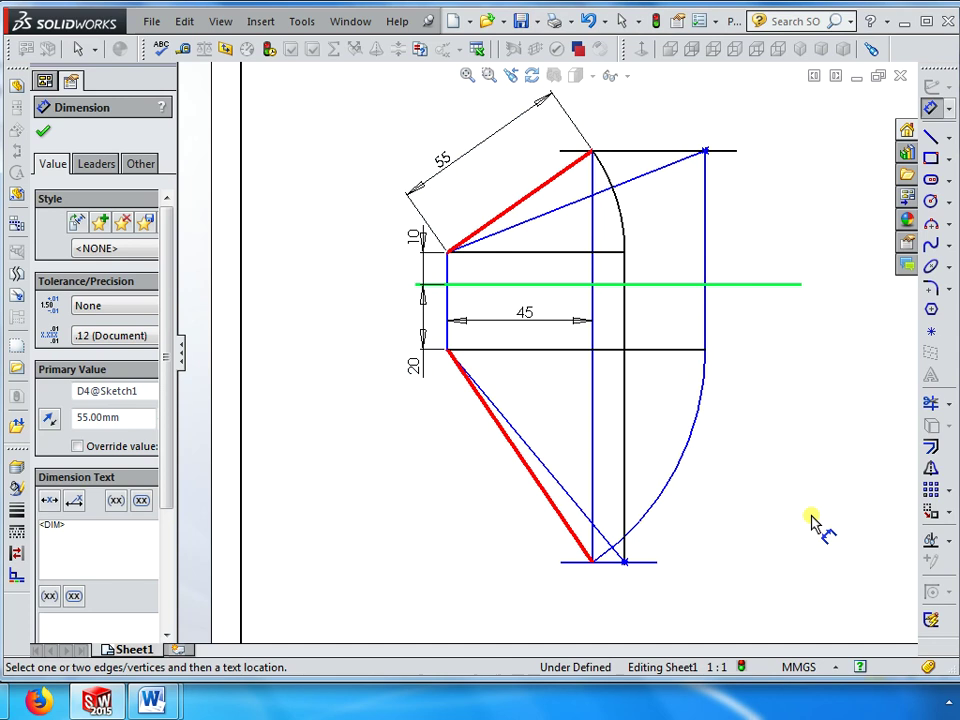
Set the angle between the lower red line and the horizontal to 50°, correcting it from 65°
{"action": "left_click", "coordinate": [546, 493]}
{"action": "left_click", "coordinate": [553, 349]}
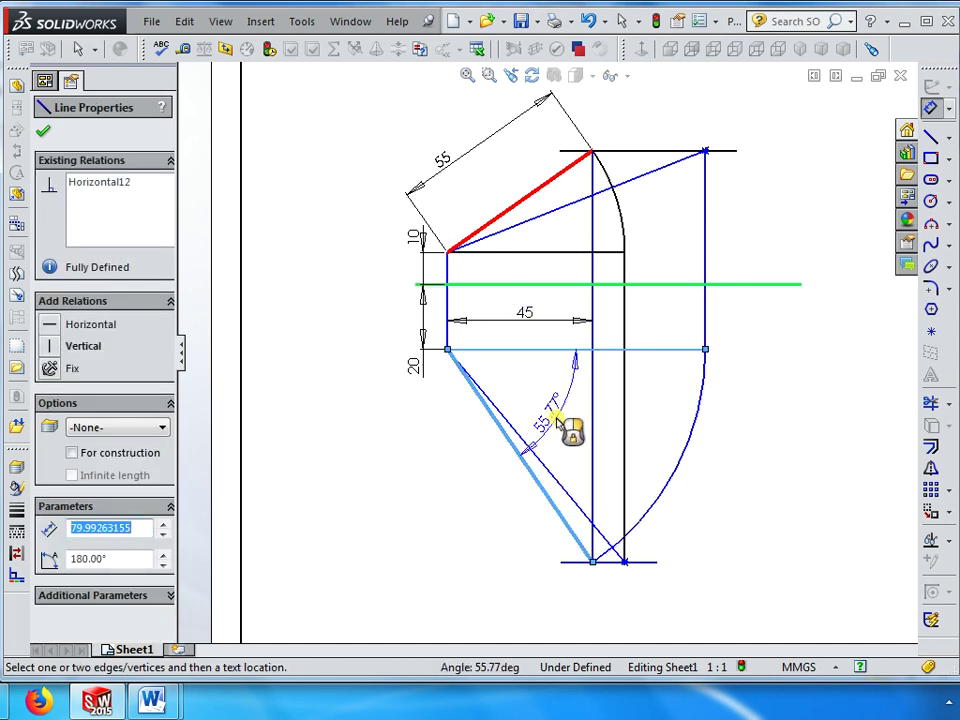
{"action": "left_click", "coordinate": [568, 422]}
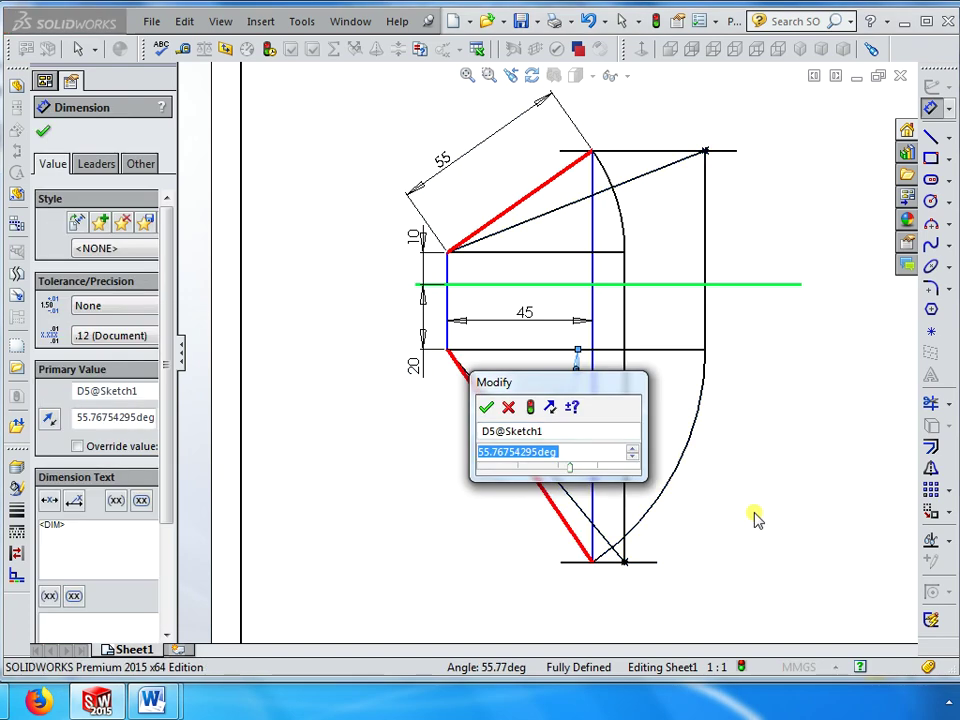
{"action": "type", "text": "65"}
{"action": "key", "text": "Return"}
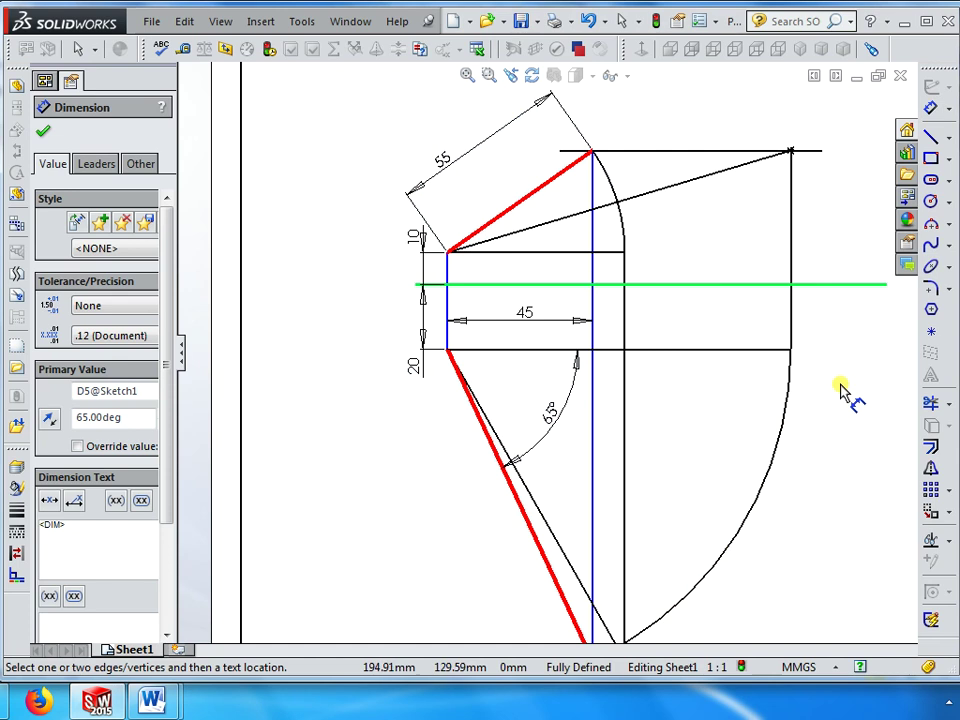
{"action": "scroll", "coordinate": [845, 410], "scroll_direction": "up", "scroll_amount": 2}
{"action": "scroll", "coordinate": [840, 414], "scroll_direction": "up", "scroll_amount": 1}
{"action": "scroll", "coordinate": [812, 408], "scroll_direction": "down", "scroll_amount": 2}
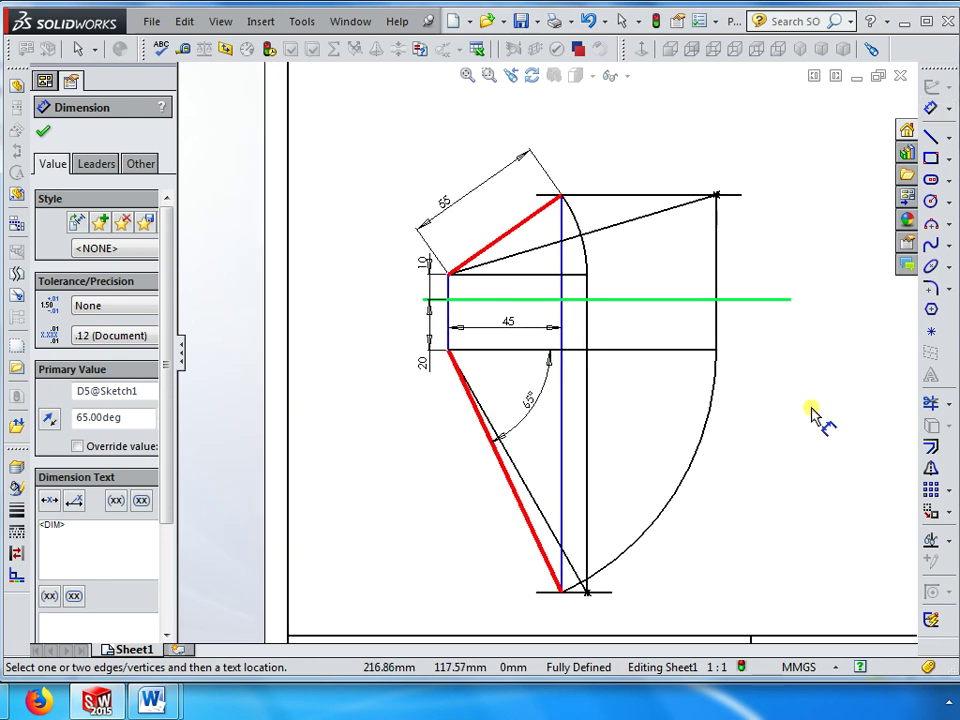
{"action": "double_click", "coordinate": [531, 414]}
{"action": "type", "text": "50"}
{"action": "key", "text": "Return"}
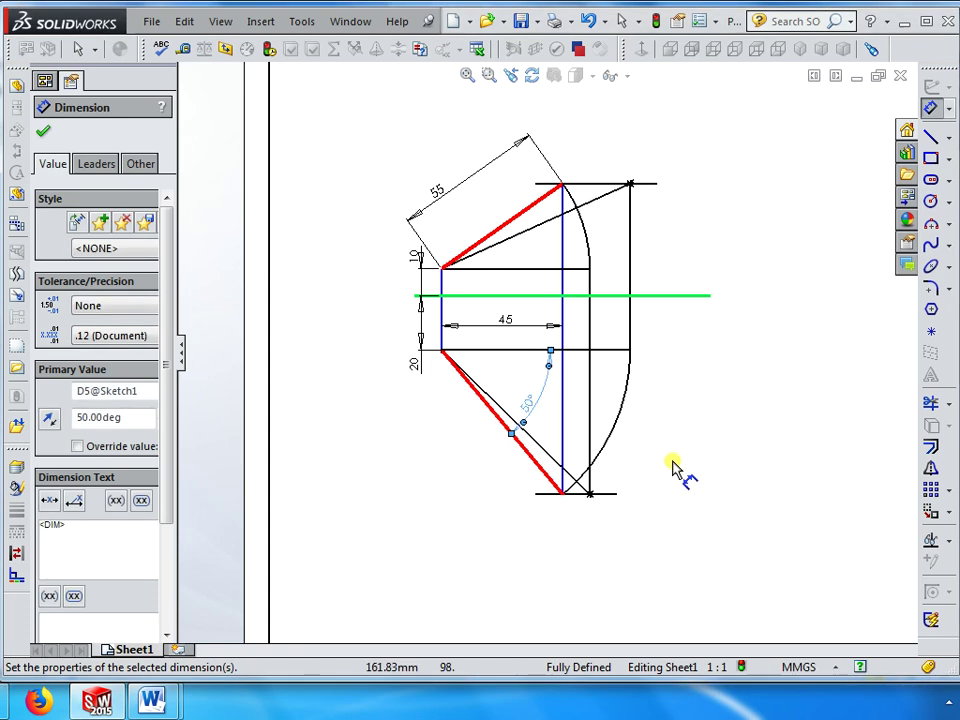
{"action": "scroll", "coordinate": [752, 412], "scroll_direction": "down", "scroll_amount": 3}
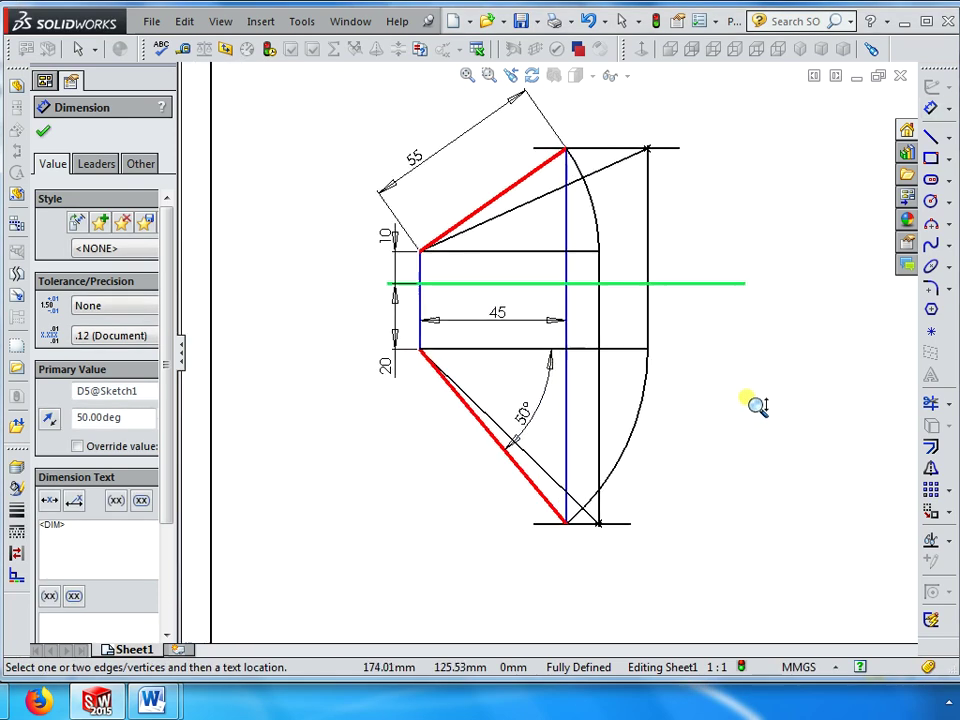
{"action": "scroll", "coordinate": [757, 399], "scroll_direction": "down", "scroll_amount": 3}
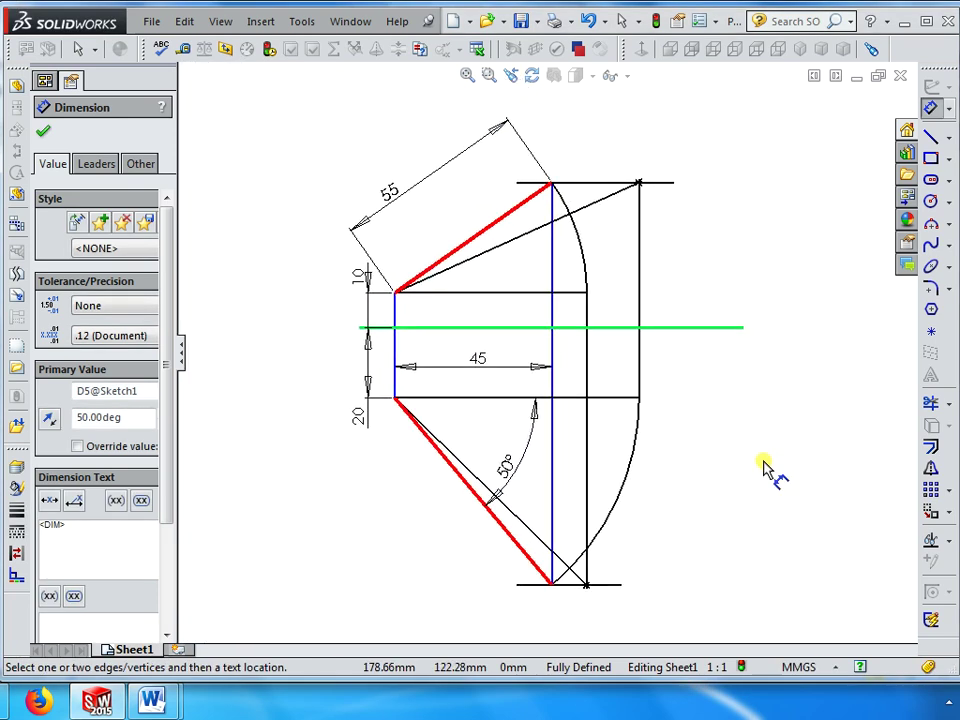
{"action": "scroll", "coordinate": [776, 458], "scroll_direction": "down", "scroll_amount": 2}
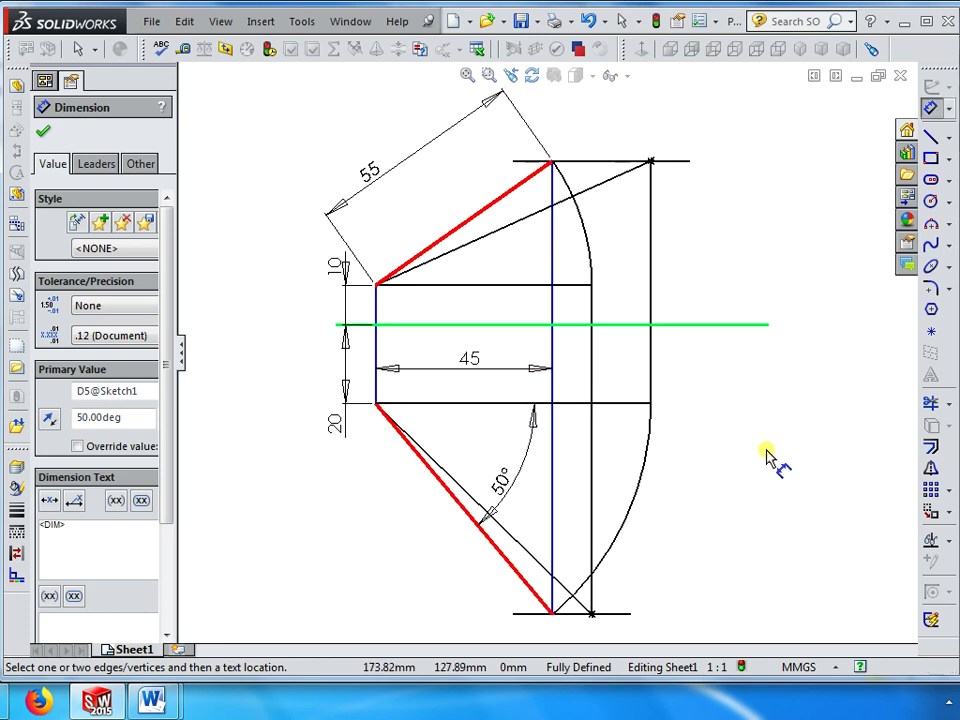
Verify both thin diagonal lines now measure 76.82 mm, inclined at 24.31° and 315.72°
{"action": "key", "text": "Escape"}
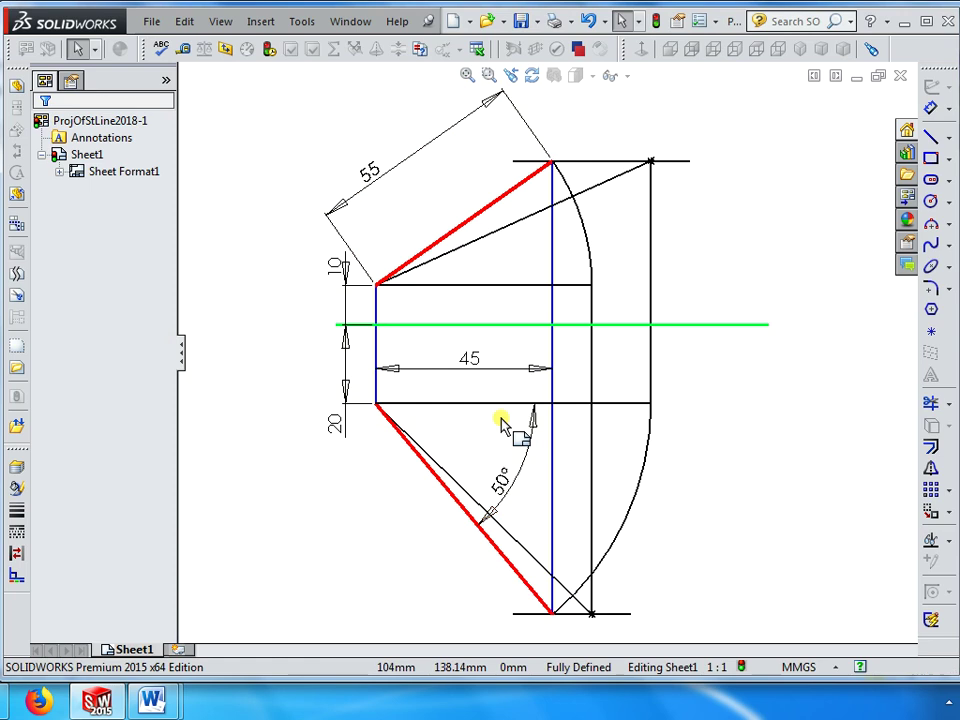
{"action": "left_click", "coordinate": [455, 326]}
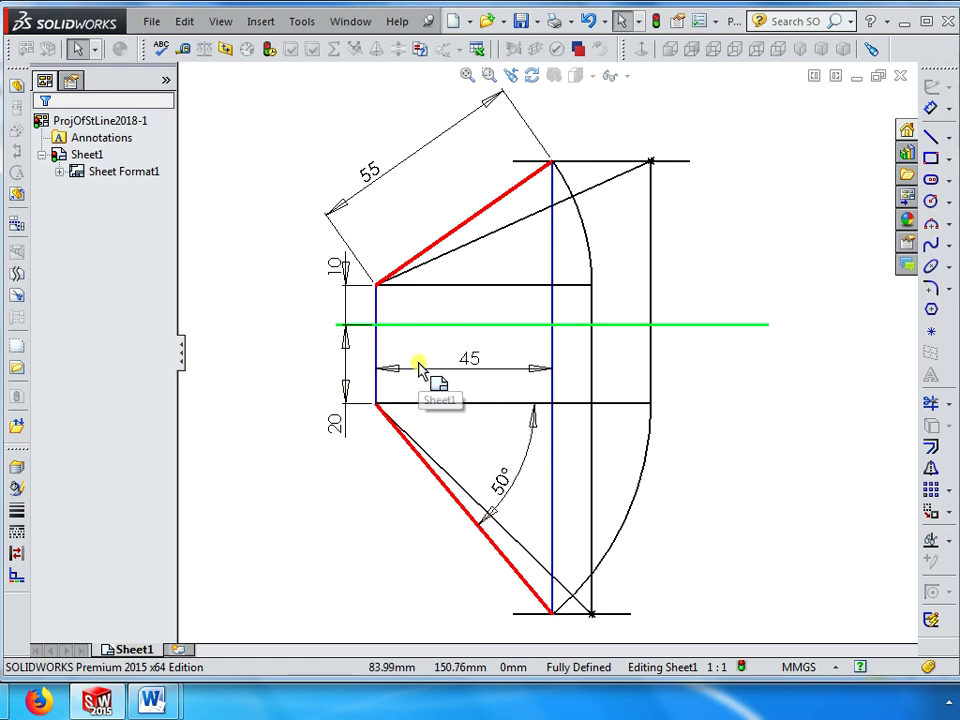
{"action": "left_click", "coordinate": [493, 237]}
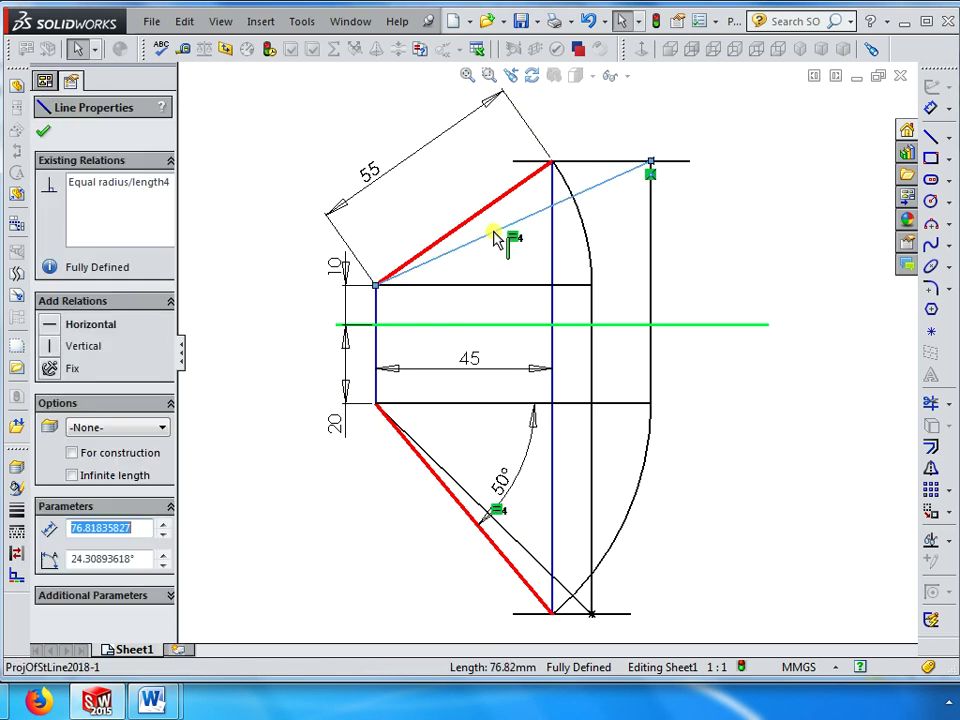
{"action": "left_click", "coordinate": [142, 558]}
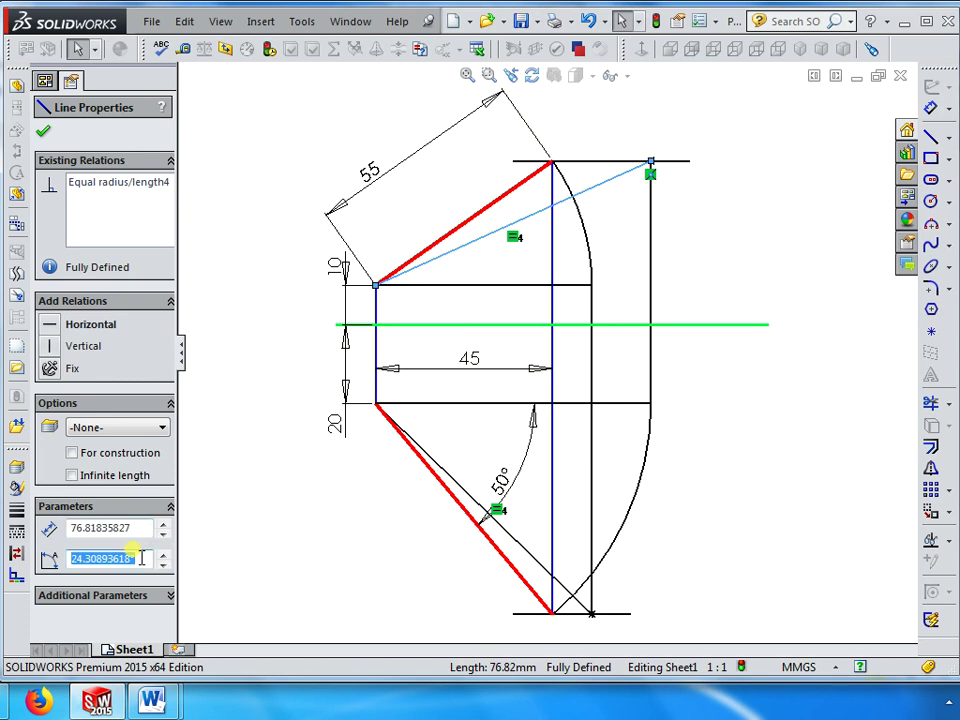
{"action": "left_click", "coordinate": [338, 516]}
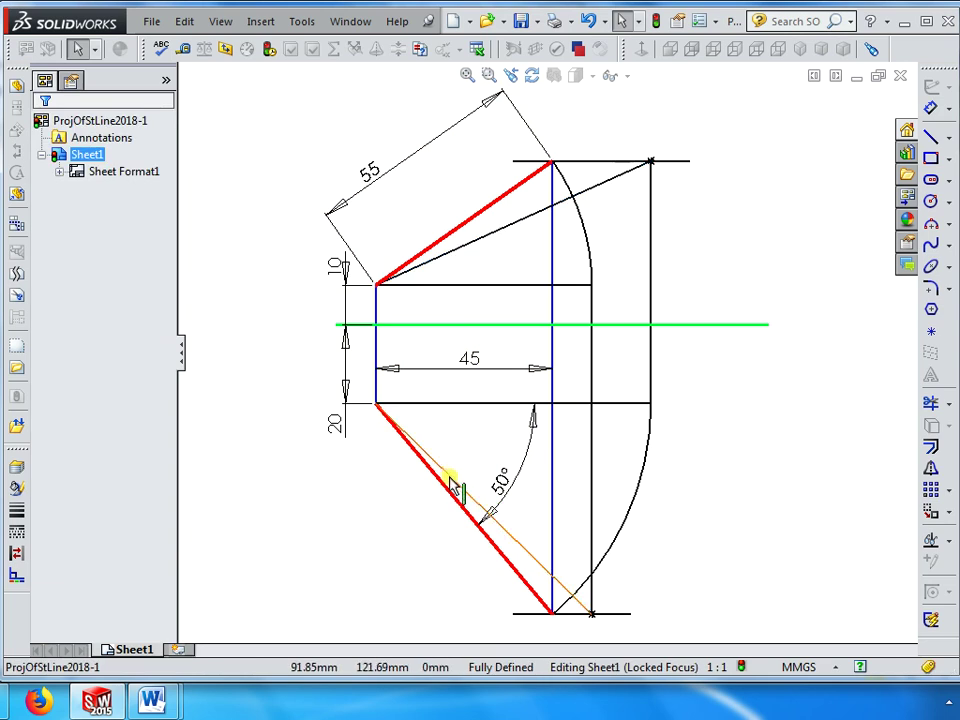
{"action": "left_click", "coordinate": [451, 480]}
{"action": "left_click", "coordinate": [110, 559]}
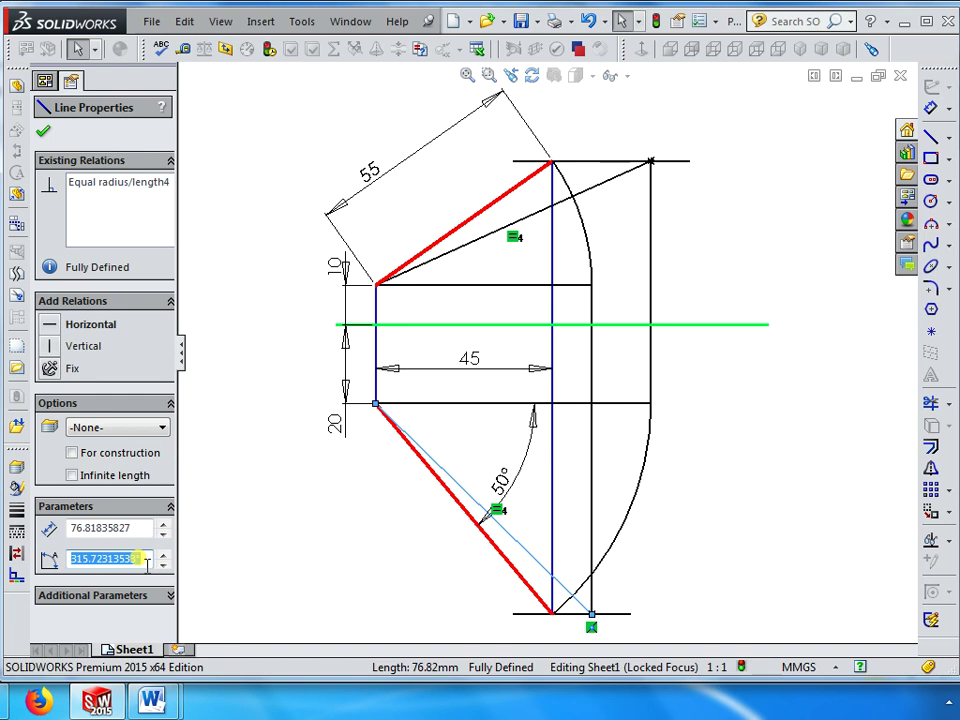
{"action": "left_click", "coordinate": [301, 578]}
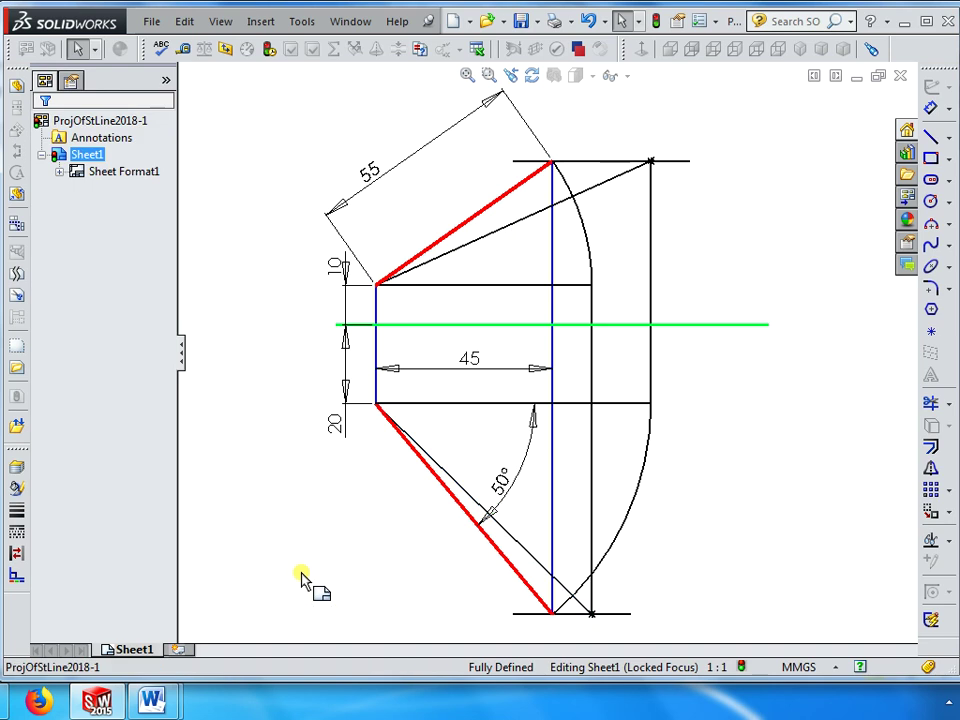